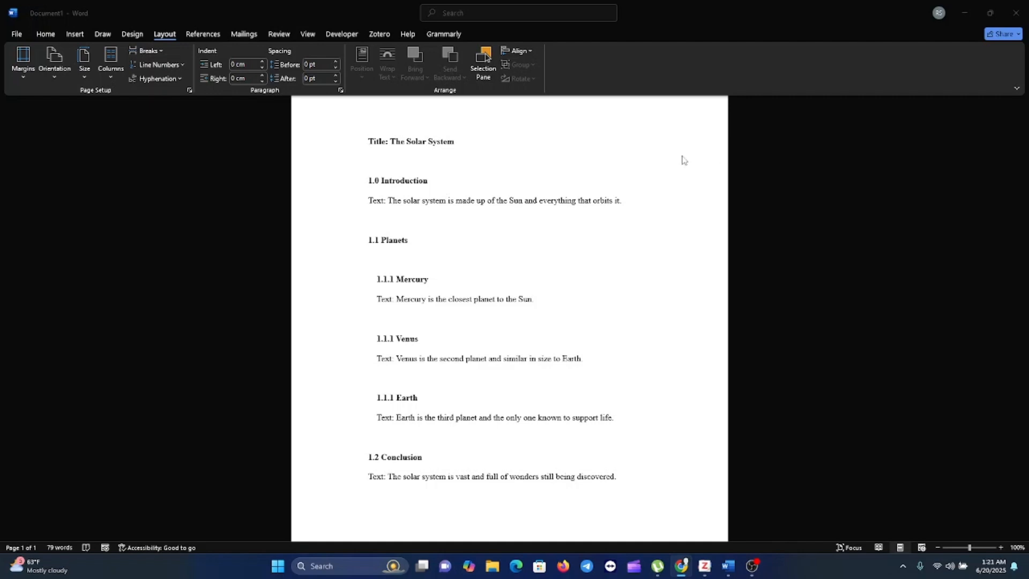
# Apply the Heading 1 style to the "1.0 Introduction" line.
pyautogui.click(518, 244)
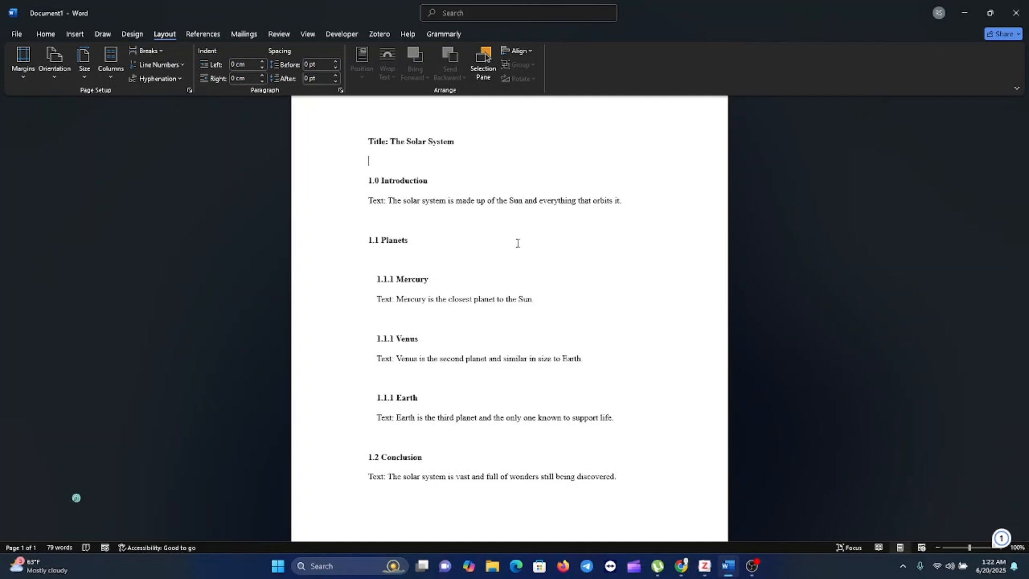
pyautogui.click(53, 37)
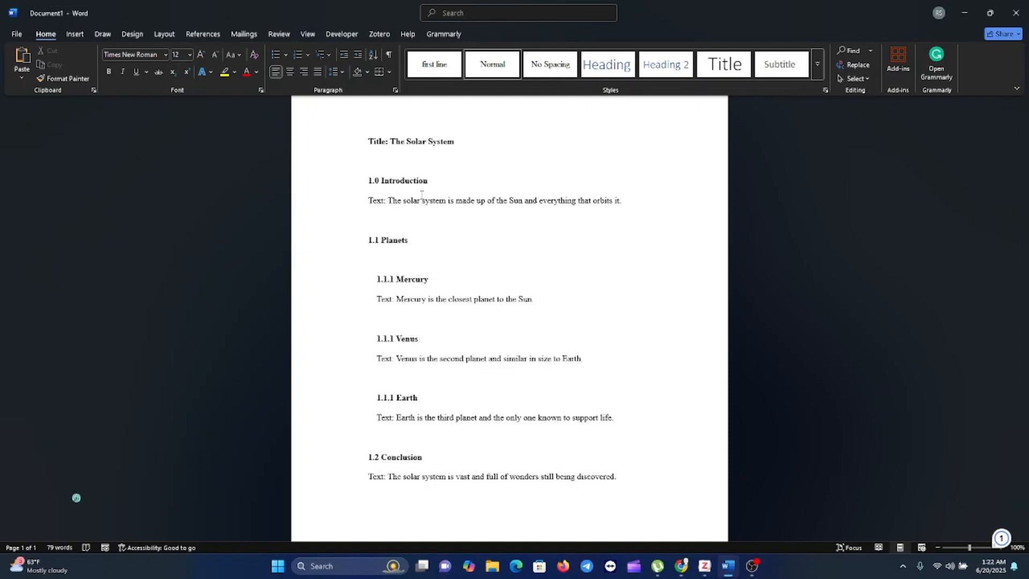
pyautogui.click(431, 181)
pyautogui.moveTo(416, 181); pyautogui.dragTo(369, 181)
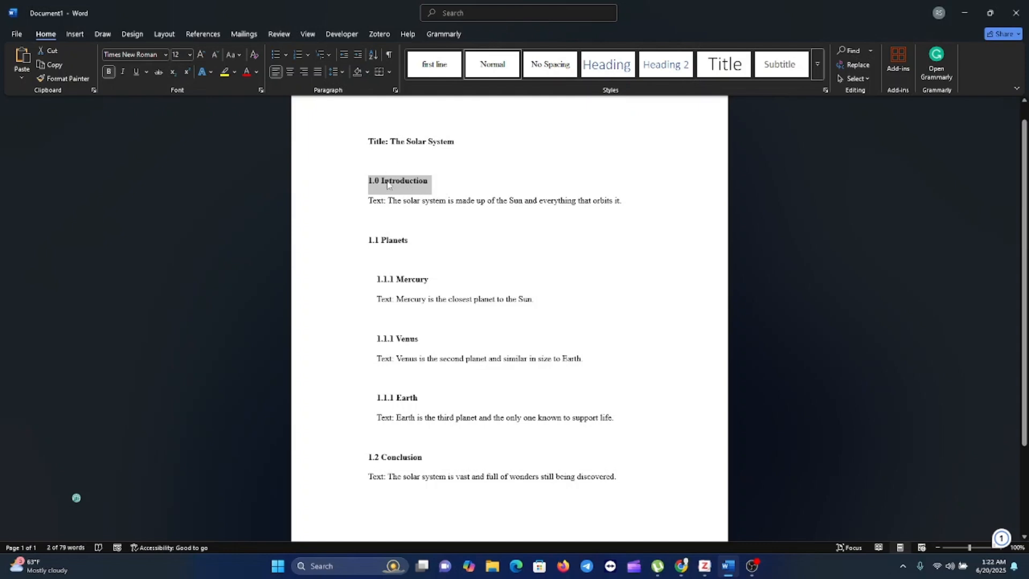
pyautogui.click(600, 66)
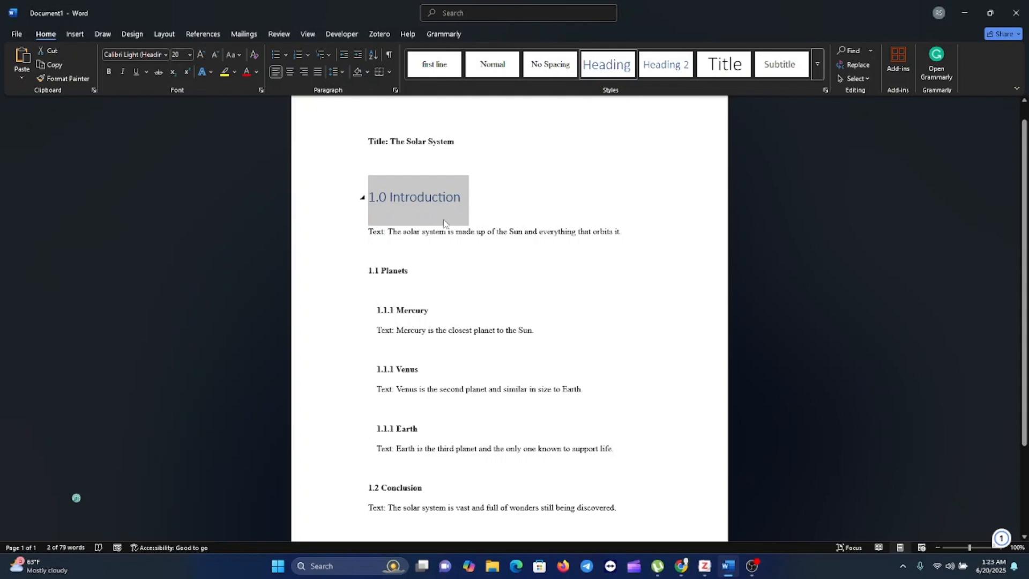
# Format the "1.0 Introduction" heading as Times New Roman, size 12, bold, with the Automatic font color.
pyautogui.click(165, 54)
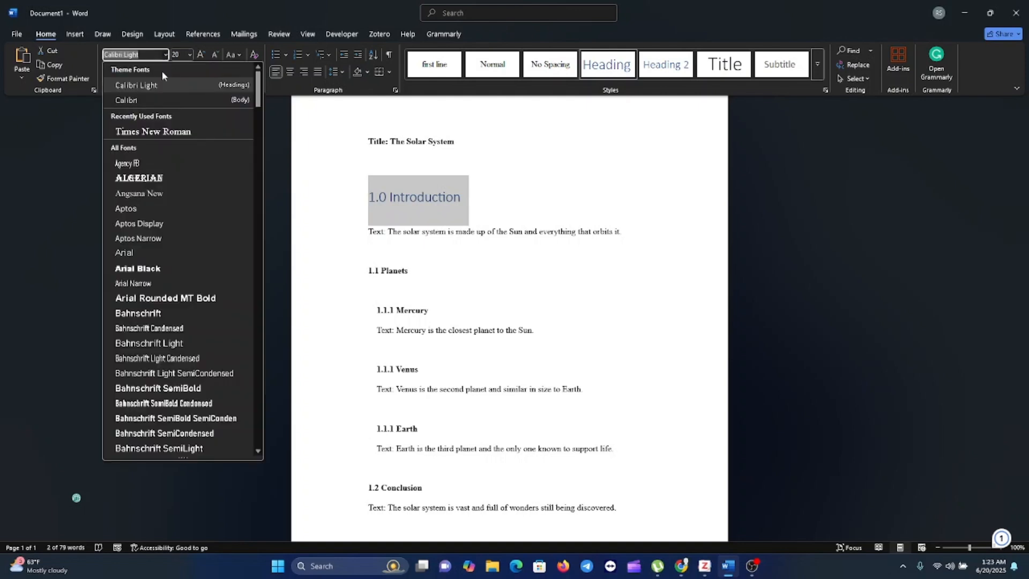
pyautogui.click(162, 133)
pyautogui.click(190, 54)
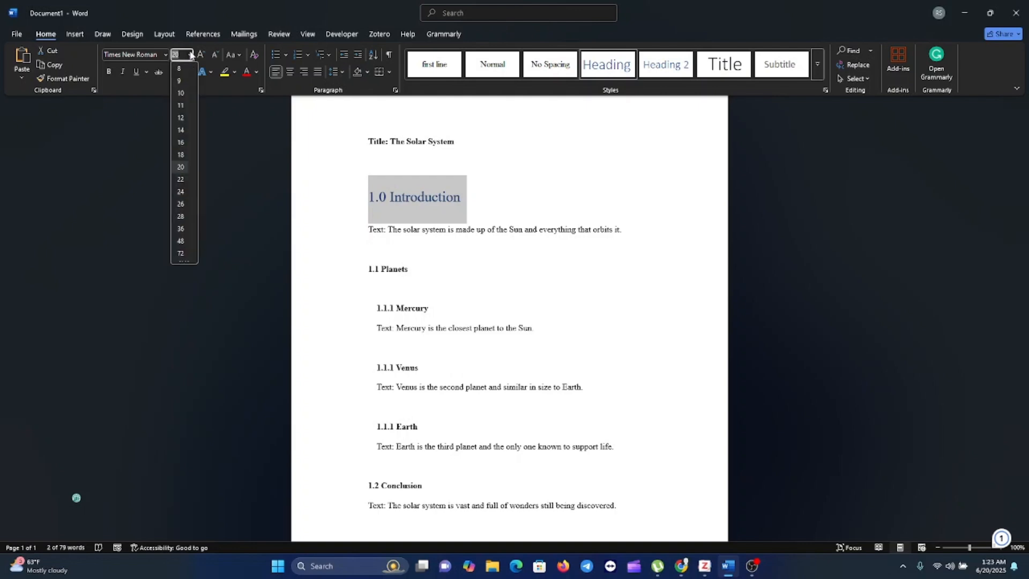
pyautogui.click(181, 117)
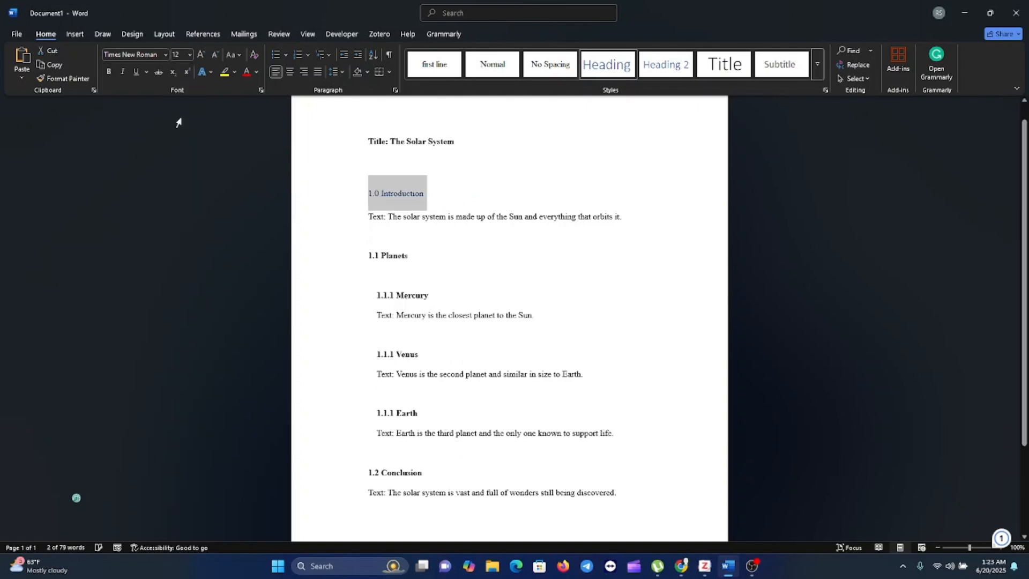
pyautogui.click(256, 74)
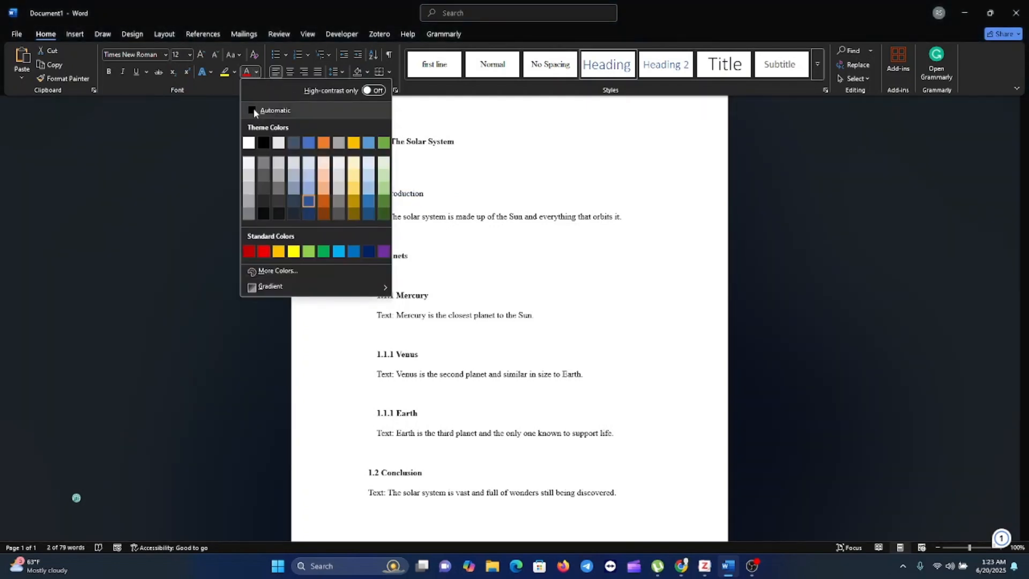
pyautogui.click(253, 108)
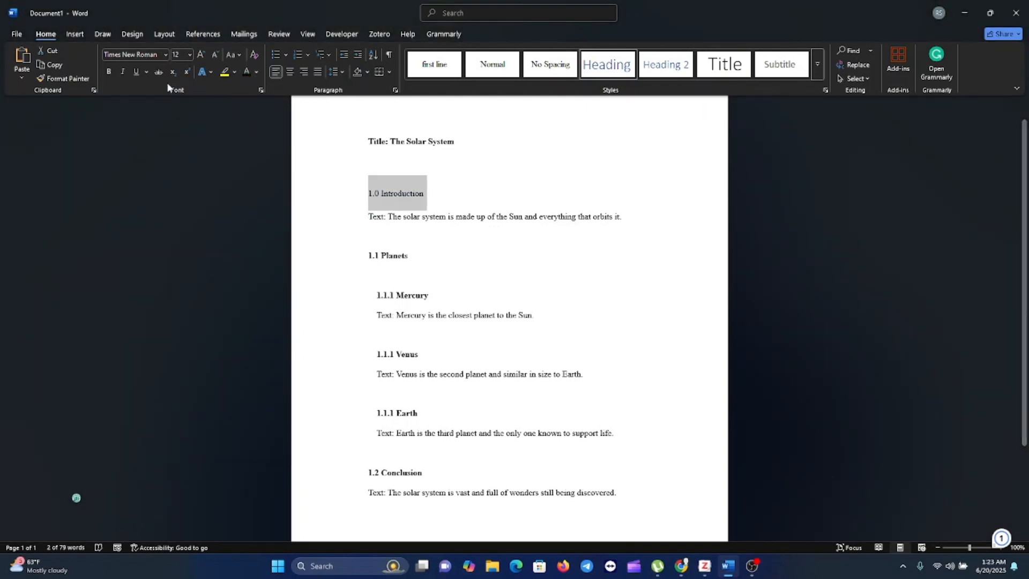
pyautogui.click(110, 72)
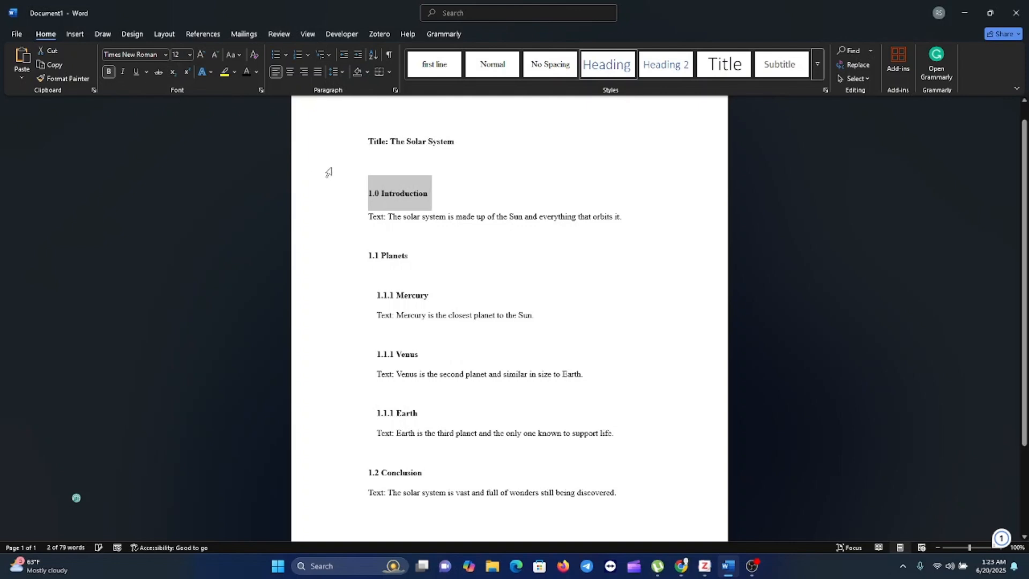
pyautogui.click(408, 203)
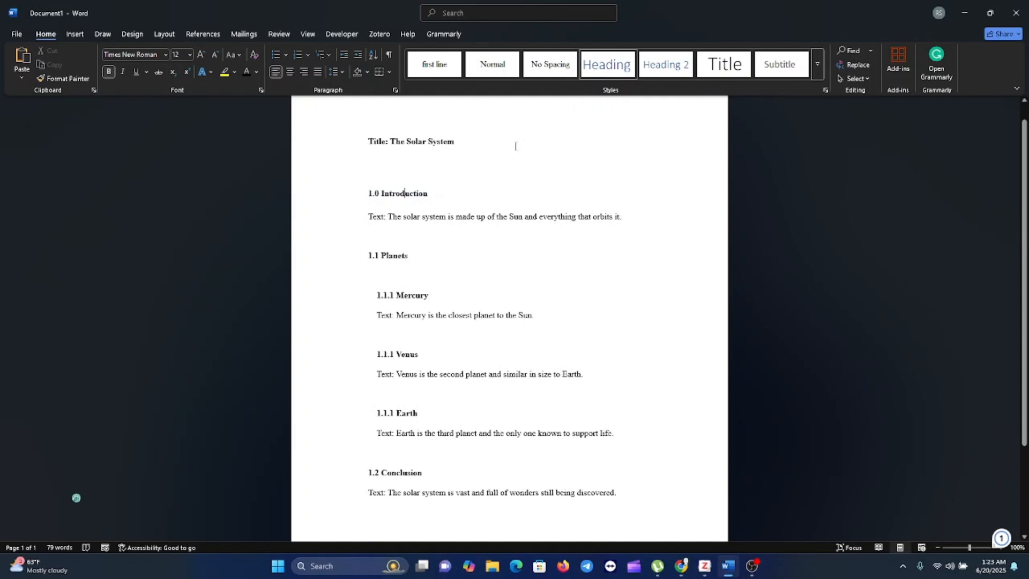
# Apply Heading 1 to "1.1 Planets" and format it as Times New Roman, size 12, bold, in the Automatic black color.
pyautogui.moveTo(412, 258); pyautogui.dragTo(373, 257)
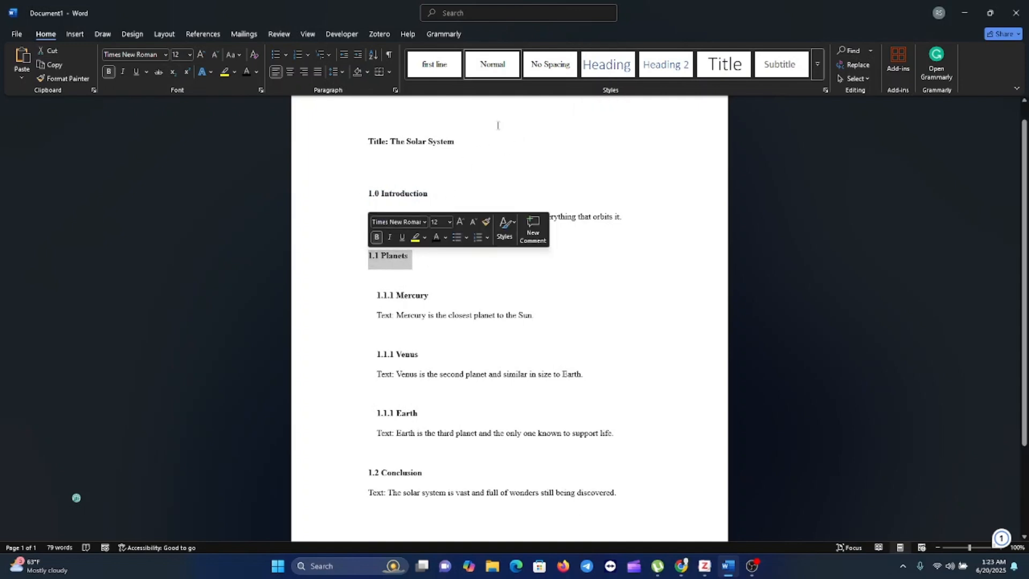
pyautogui.click(606, 72)
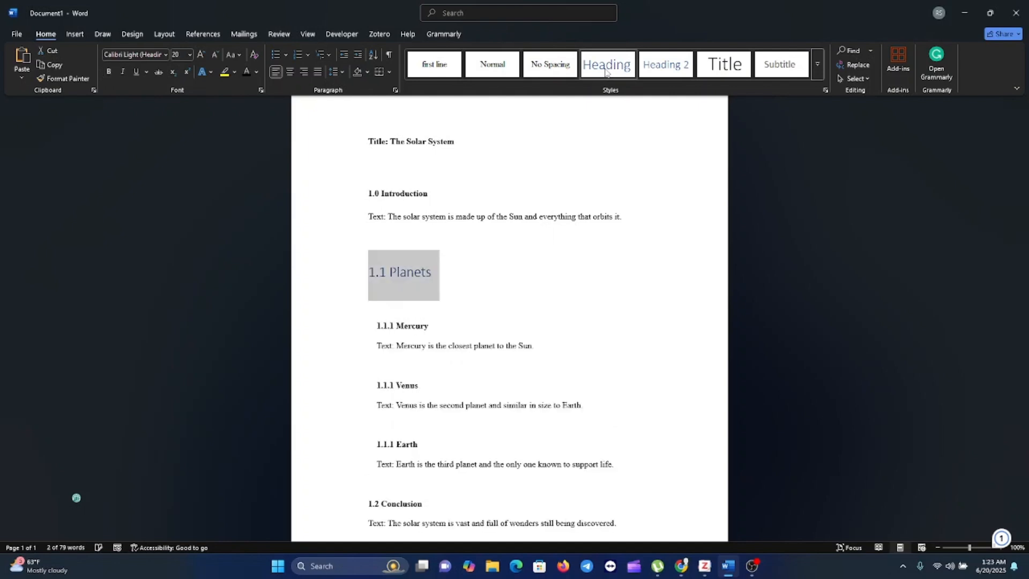
pyautogui.click(166, 54)
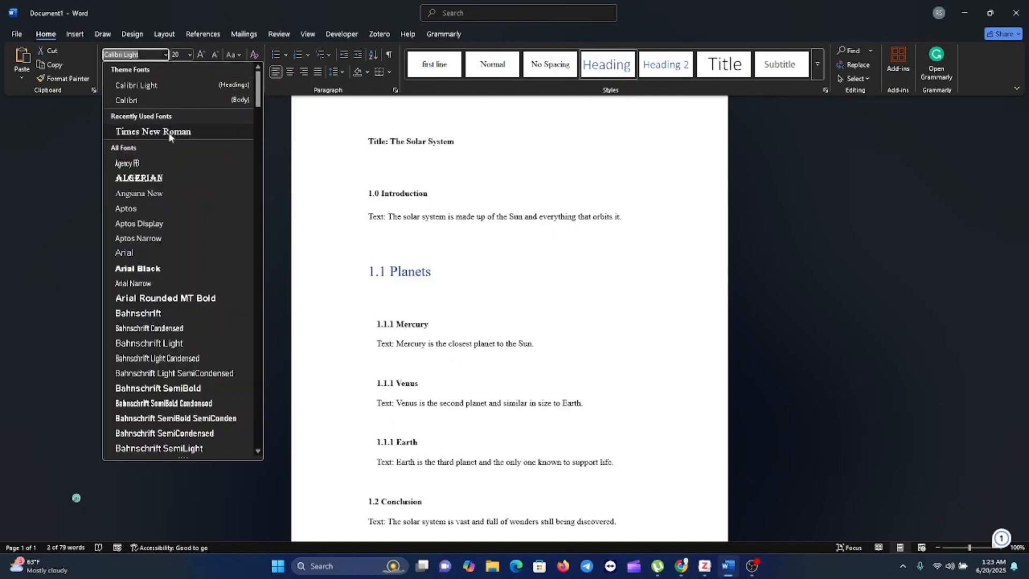
pyautogui.click(169, 134)
pyautogui.click(190, 54)
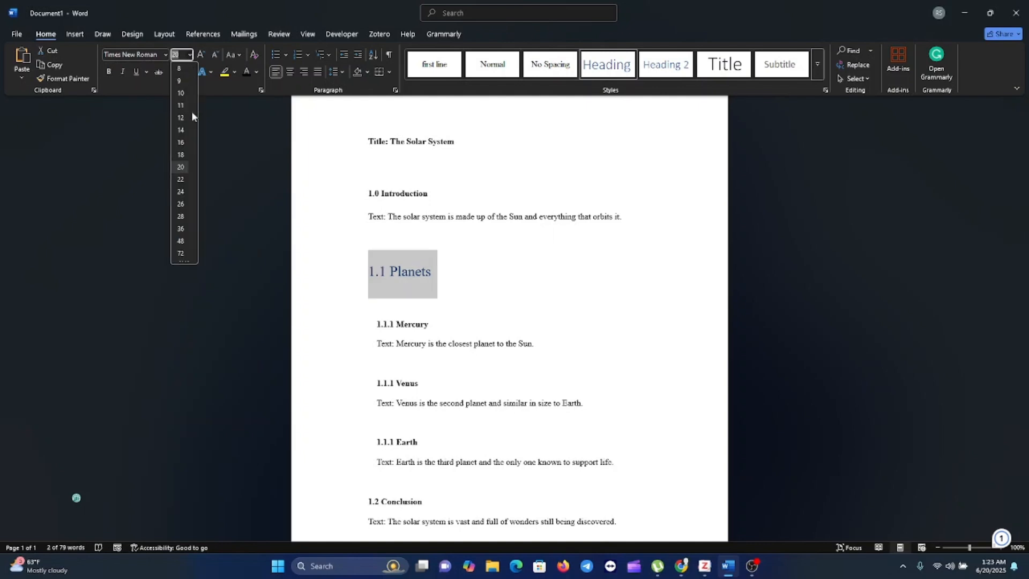
pyautogui.click(179, 117)
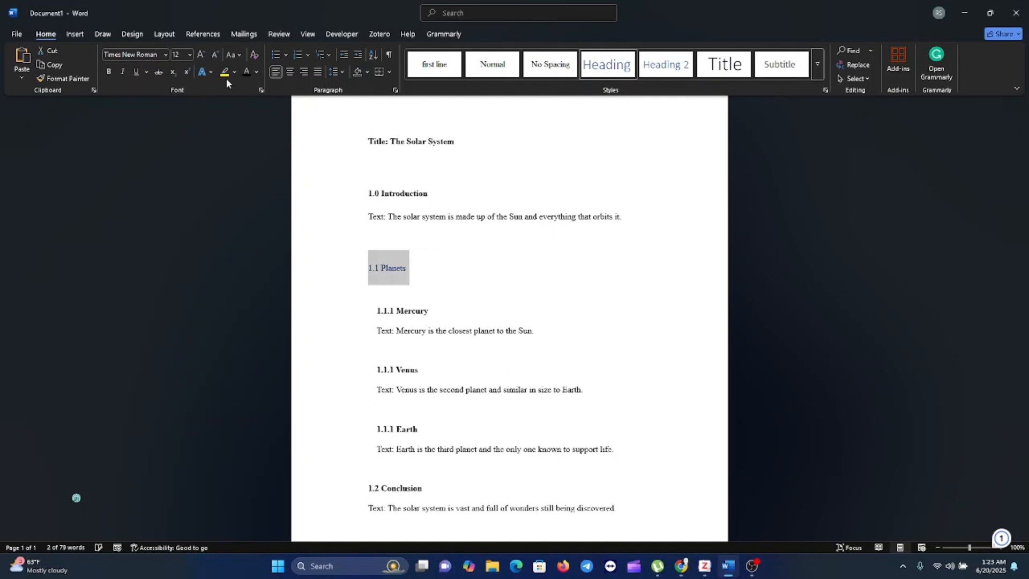
pyautogui.click(242, 73)
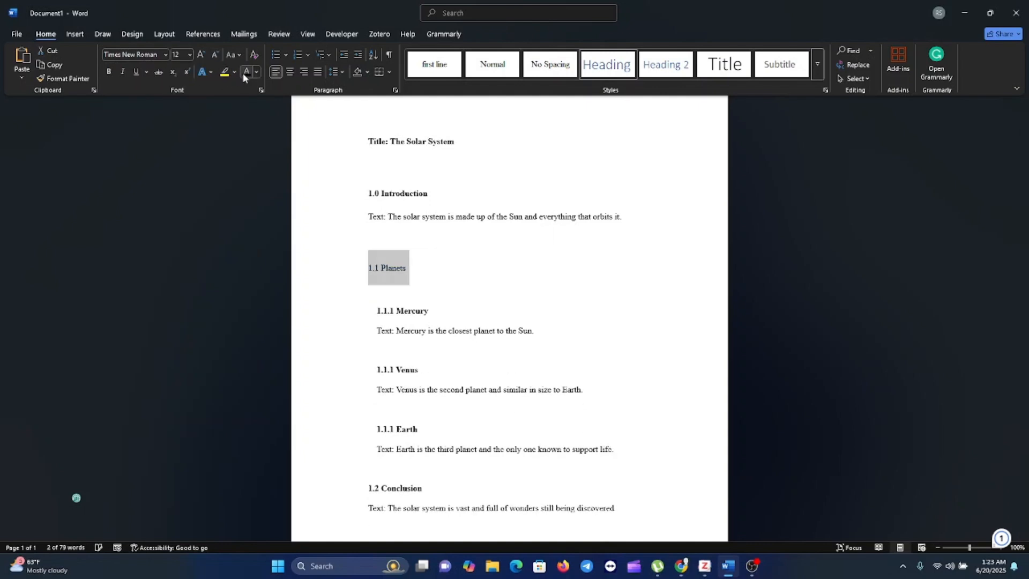
pyautogui.click(109, 72)
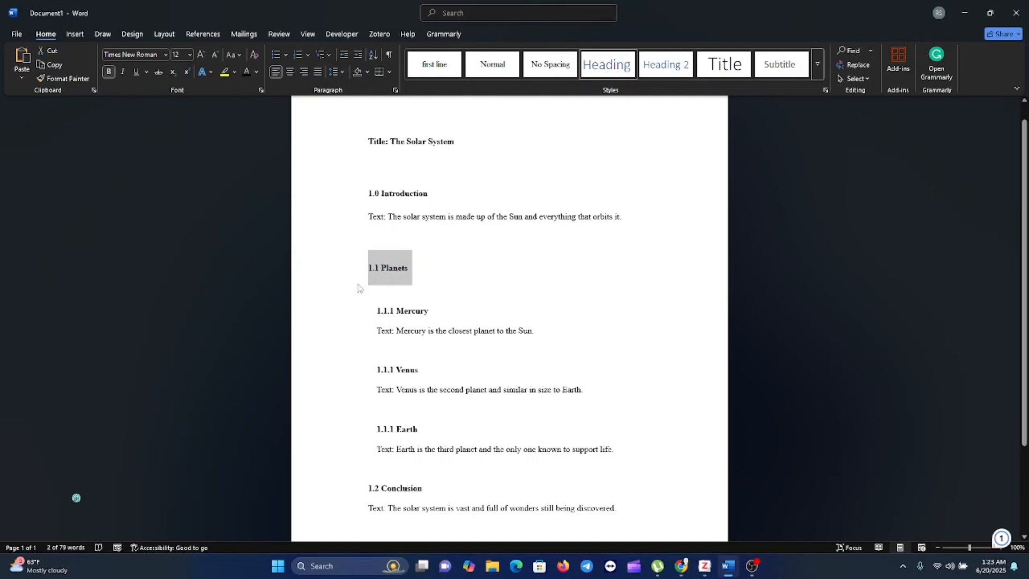
# Apply the Heading 2 style to the Mercury, Venus and Earth subheadings together.
pyautogui.scroll(-1, 448, 340)
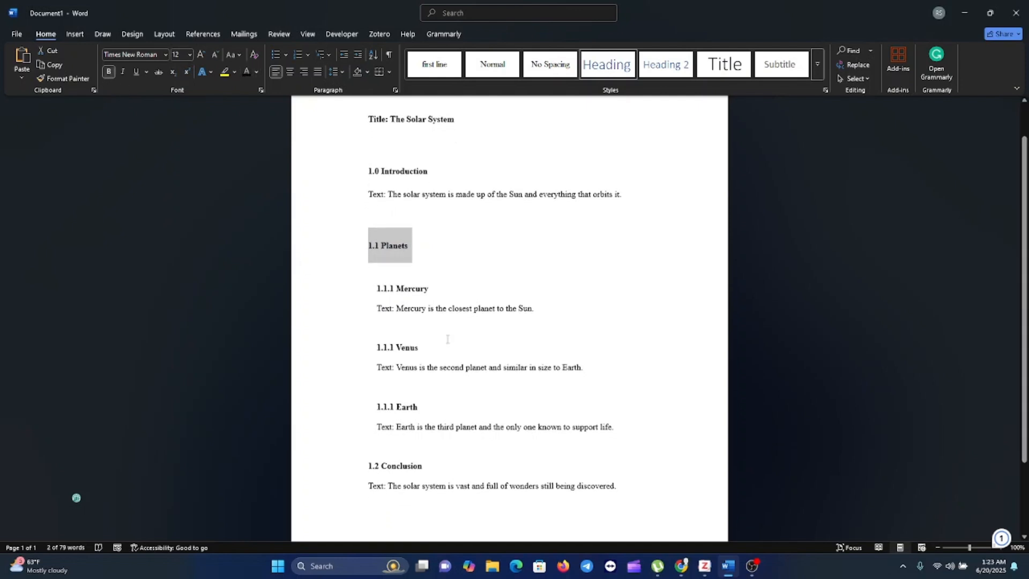
pyautogui.click(413, 347)
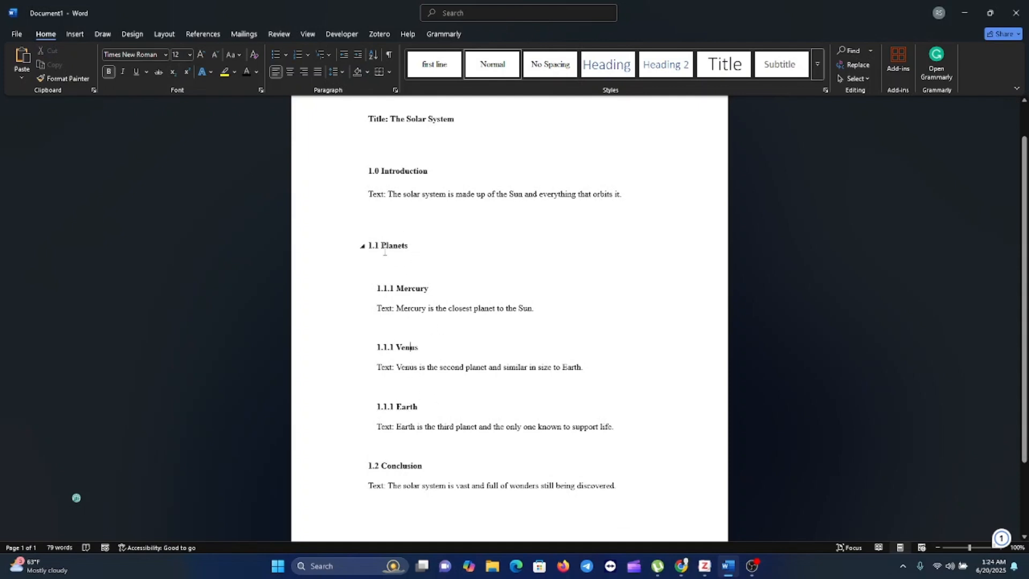
pyautogui.moveTo(432, 288); pyautogui.dragTo(377, 290)
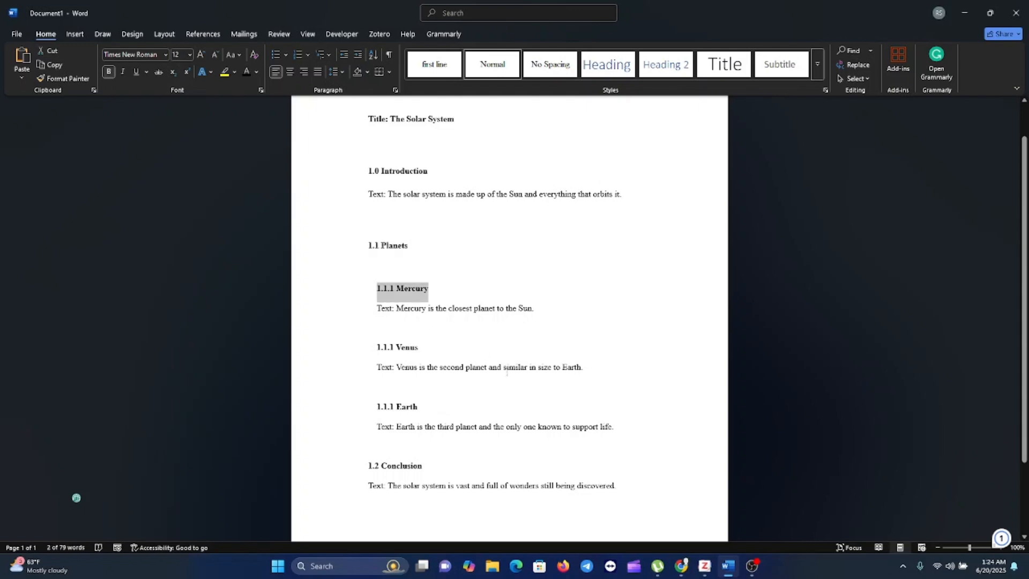
pyautogui.moveTo(435, 347); pyautogui.dragTo(375, 354)
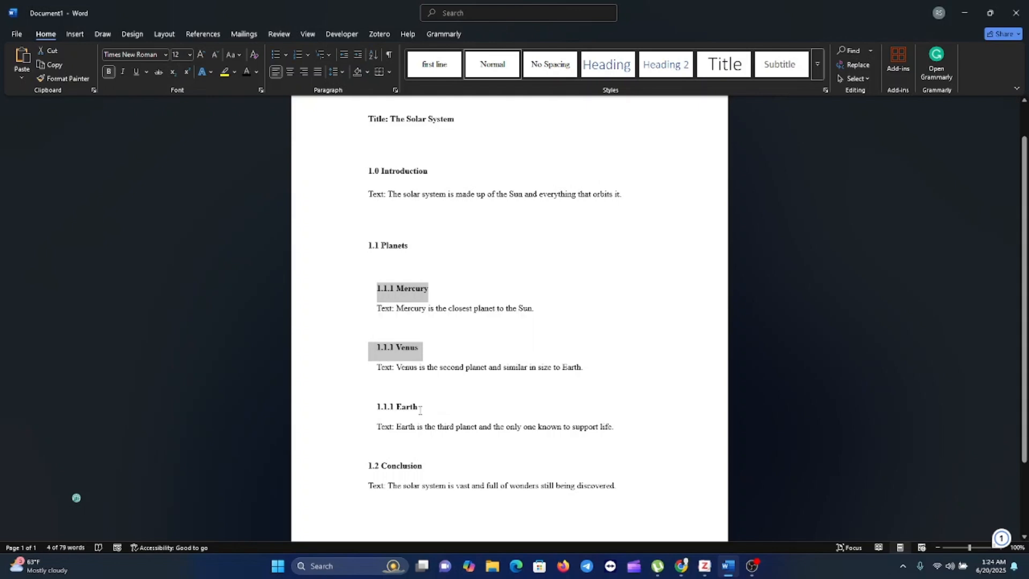
pyautogui.moveTo(421, 410); pyautogui.dragTo(379, 411)
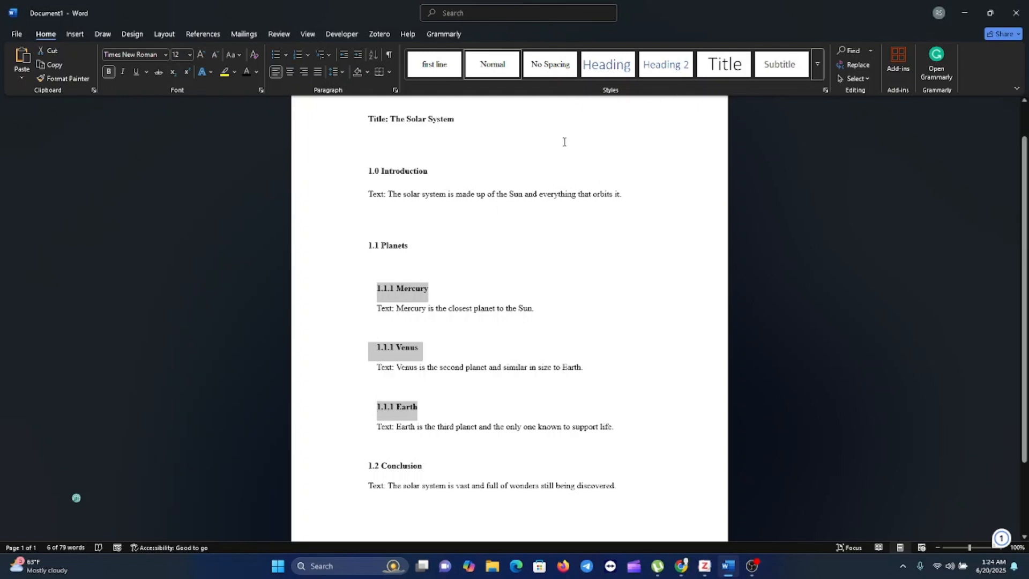
pyautogui.click(662, 67)
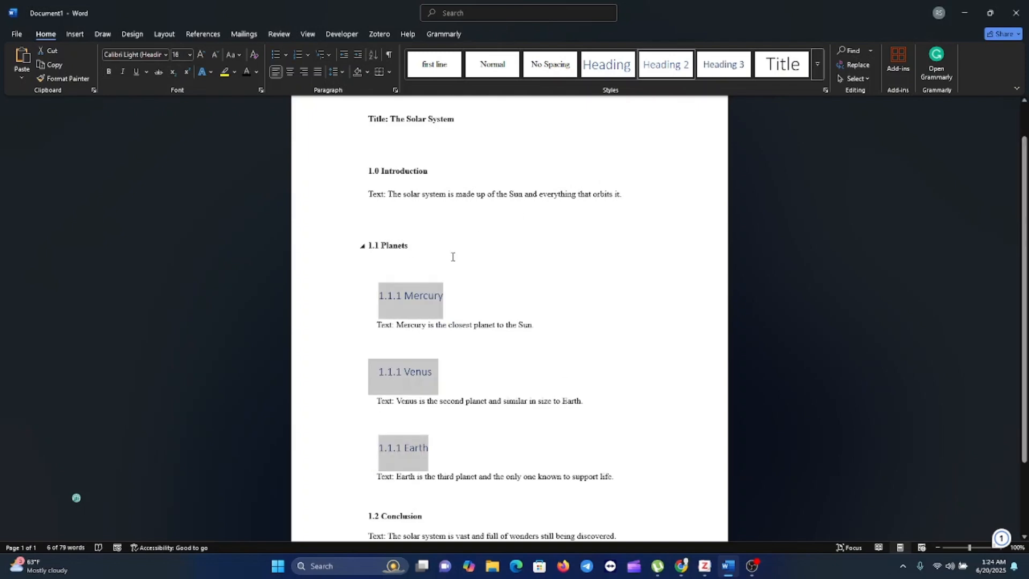
# Format the Mercury, Venus and Earth subheadings as Times New Roman, size 12, bold and black.
pyautogui.click(165, 54)
pyautogui.click(183, 132)
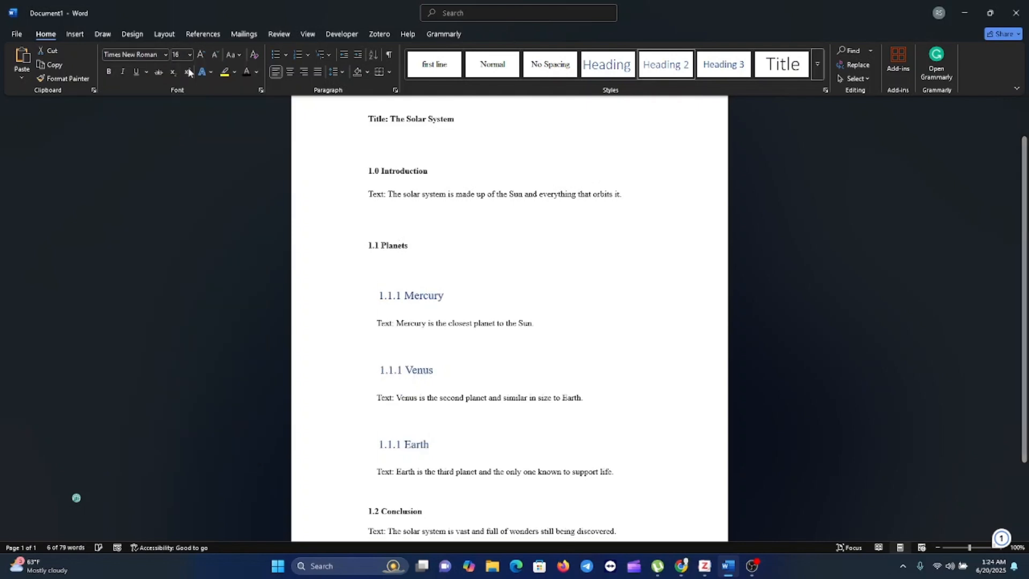
pyautogui.click(190, 55)
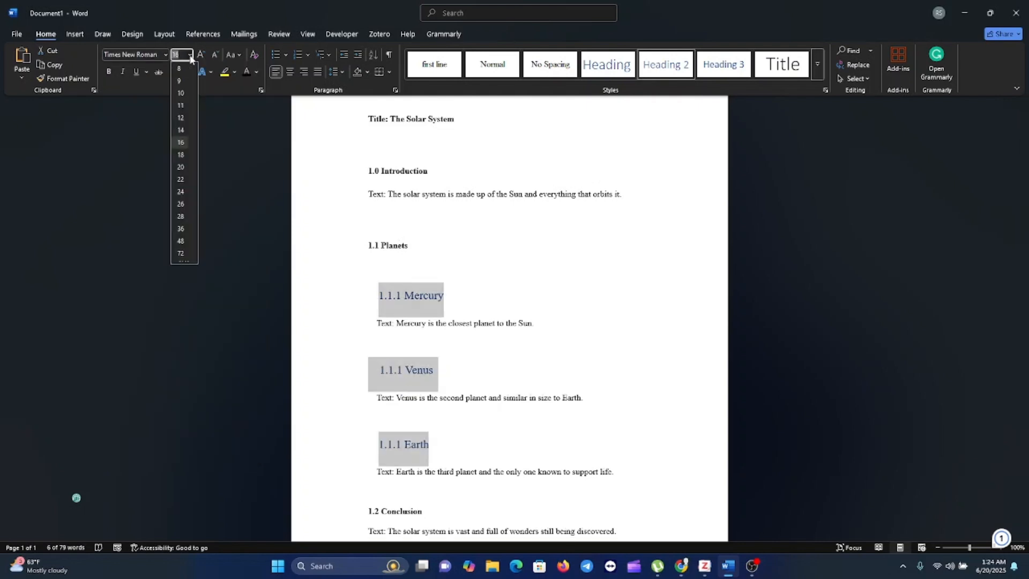
pyautogui.click(180, 117)
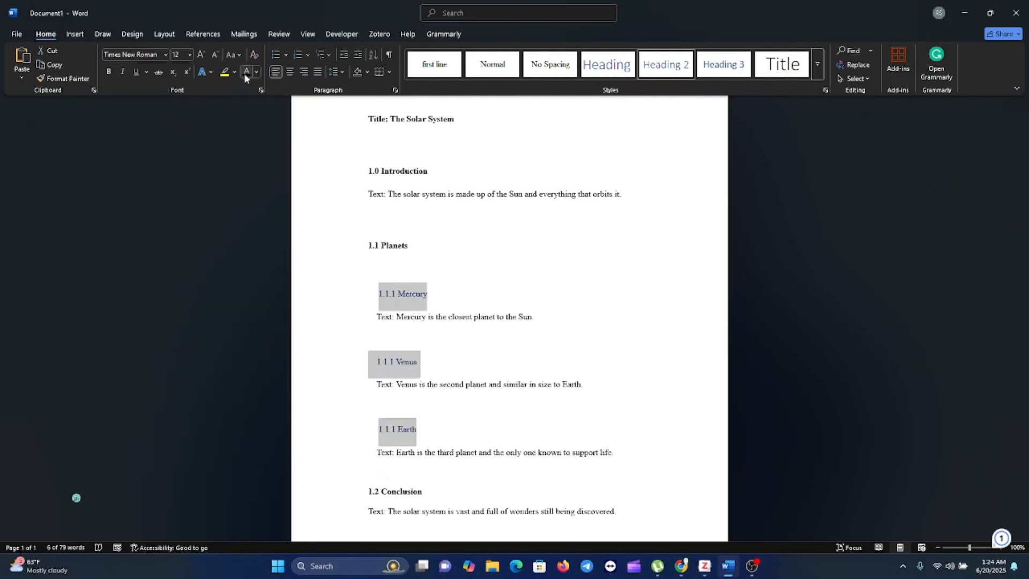
pyautogui.click(109, 74)
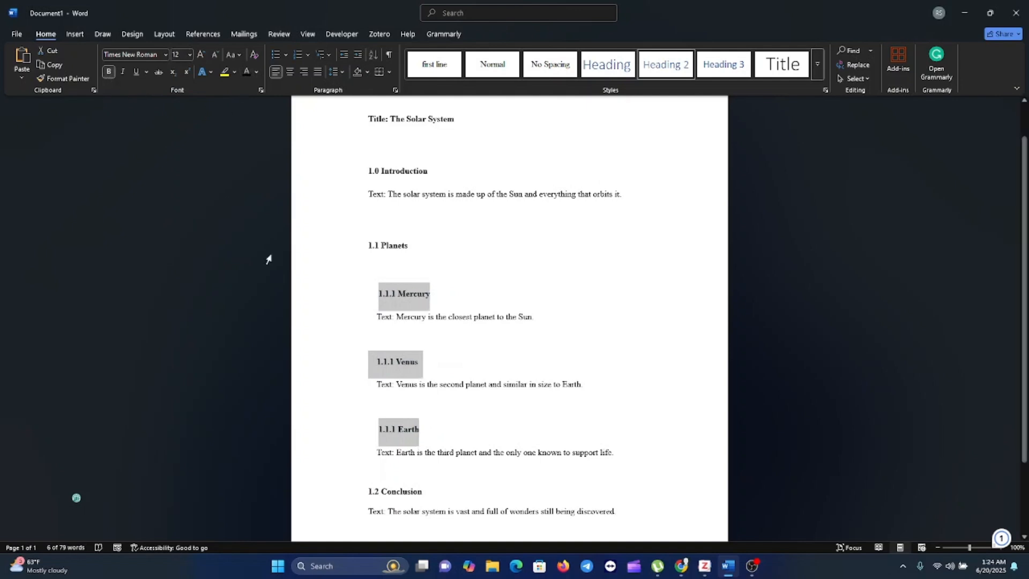
# Apply the Heading 1 style to the "1.2 Conclusion" line.
pyautogui.scroll(-1, 453, 434)
pyautogui.scroll(-1, 453, 435)
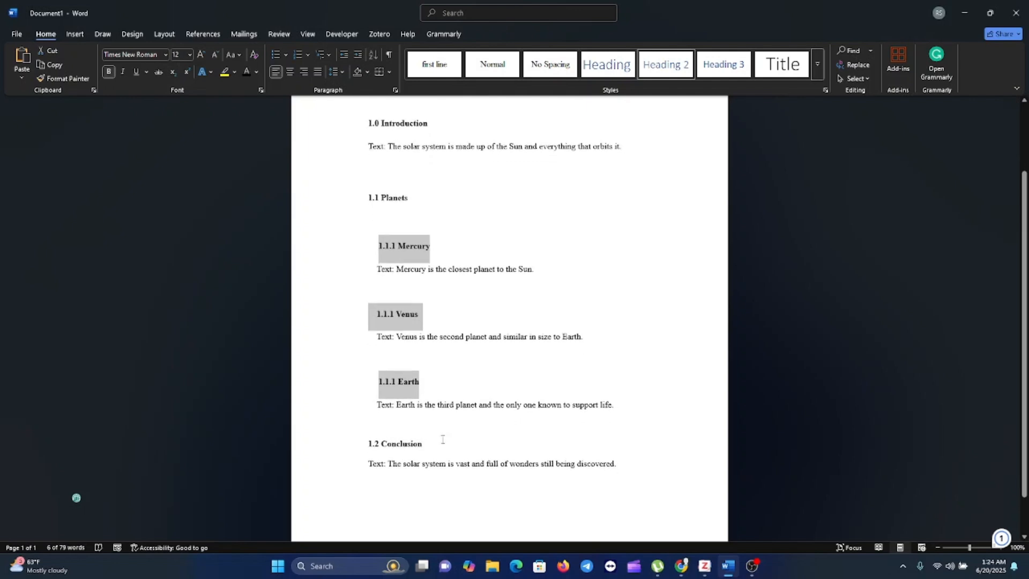
pyautogui.moveTo(423, 444); pyautogui.dragTo(363, 446)
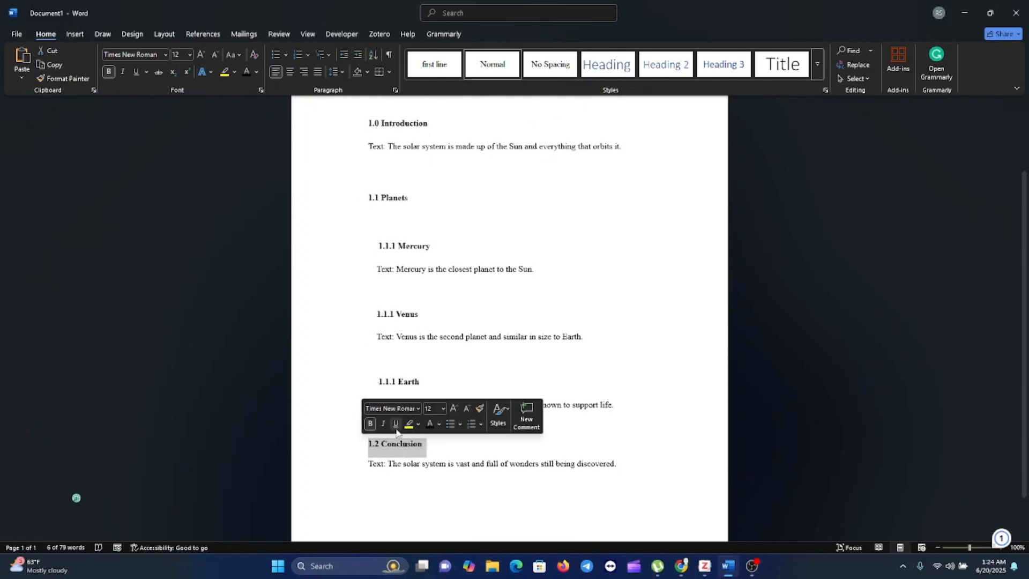
pyautogui.click(613, 61)
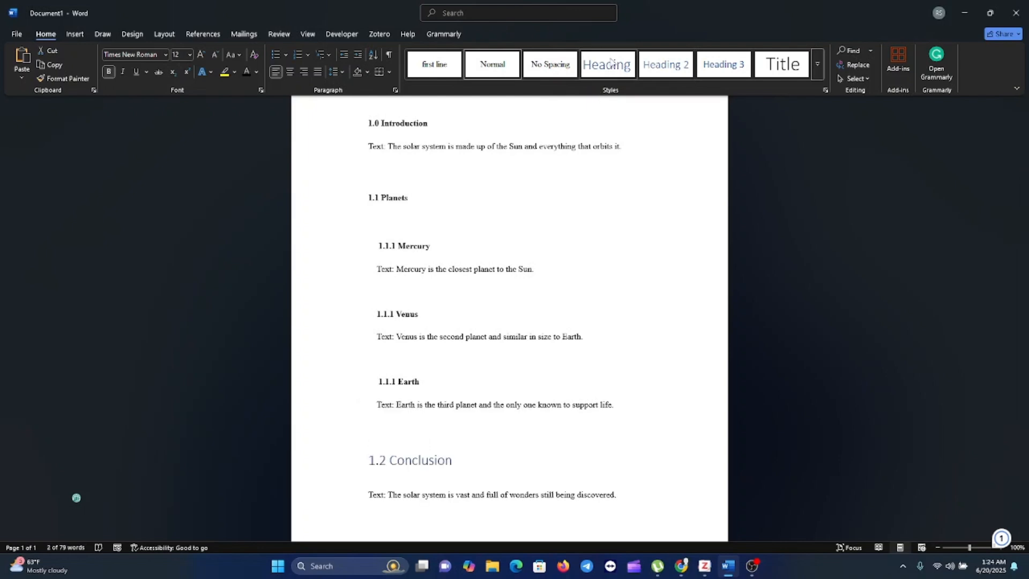
# Format the "1.2 Conclusion" heading as Times New Roman, size 12, bold and black.
pyautogui.click(166, 55)
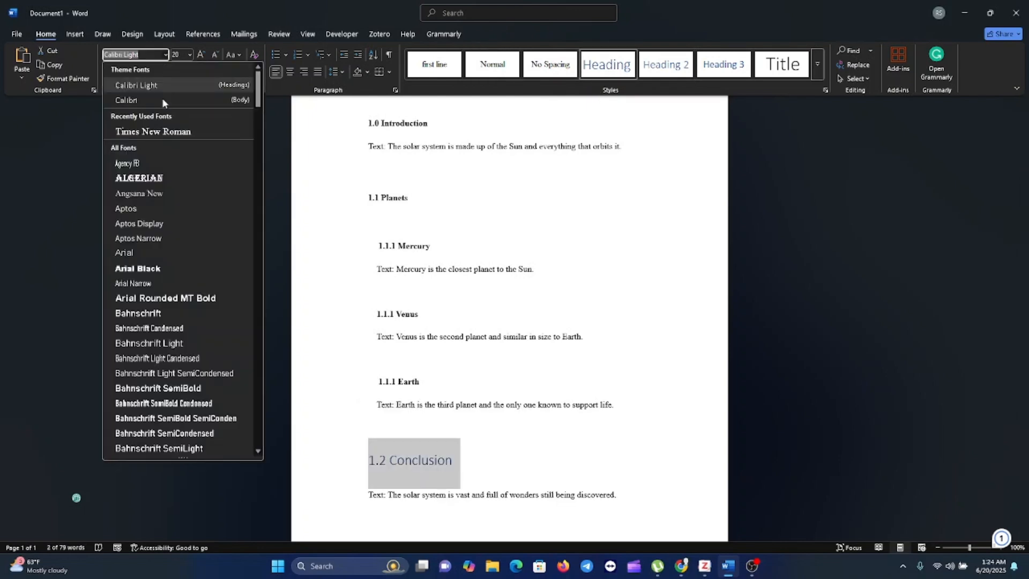
pyautogui.click(162, 130)
pyautogui.click(189, 55)
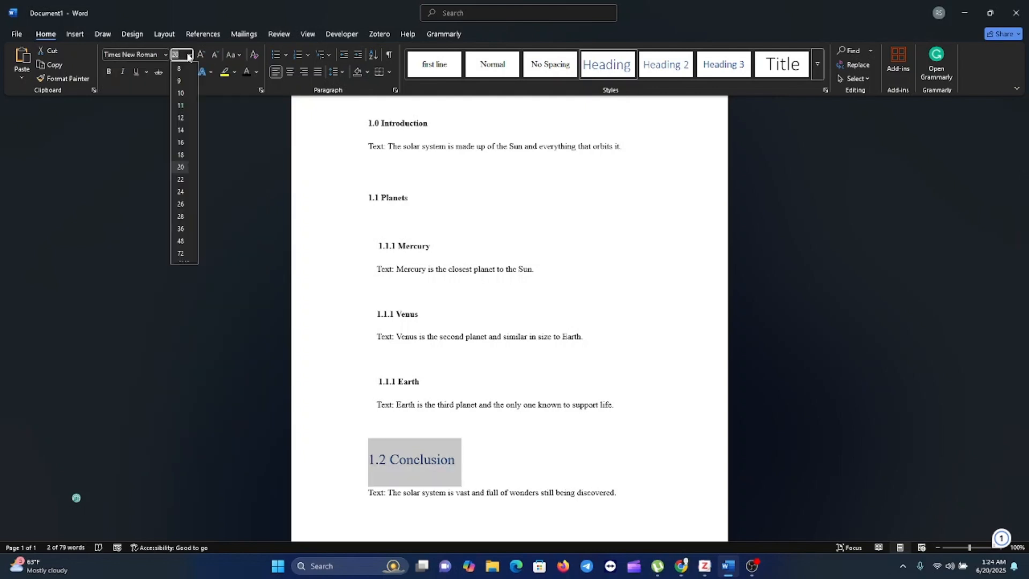
pyautogui.click(180, 118)
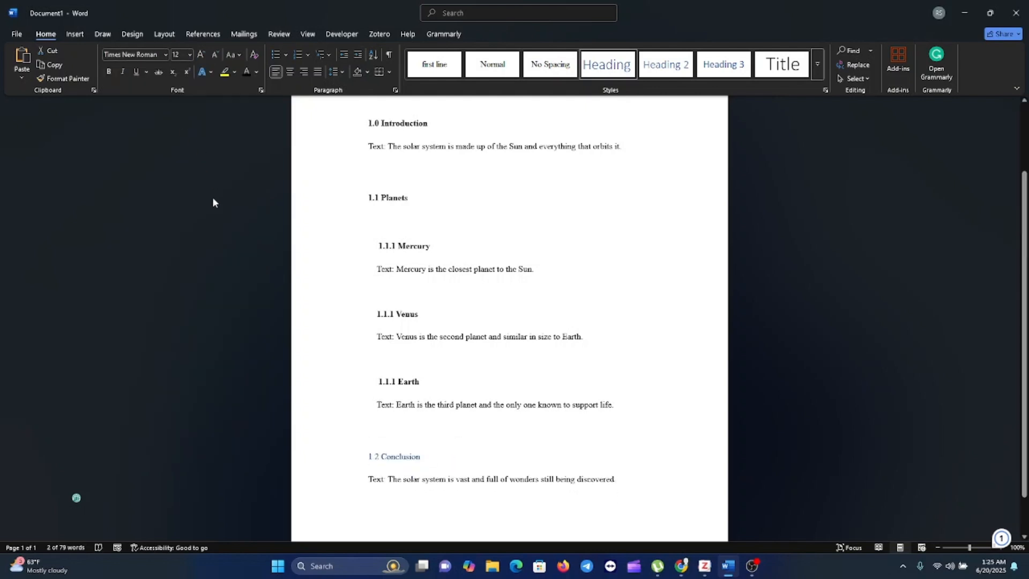
pyautogui.click(108, 72)
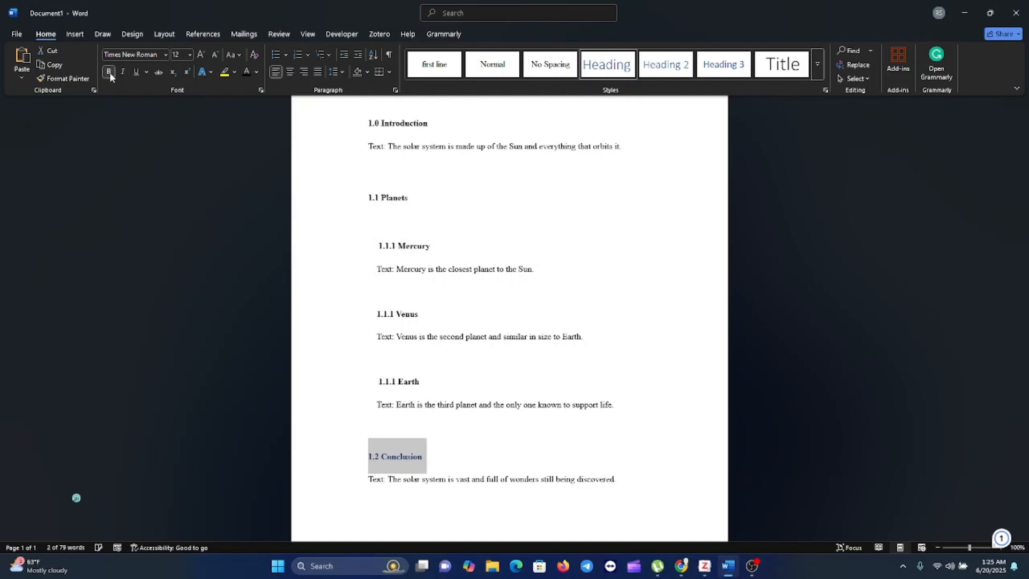
pyautogui.click(246, 75)
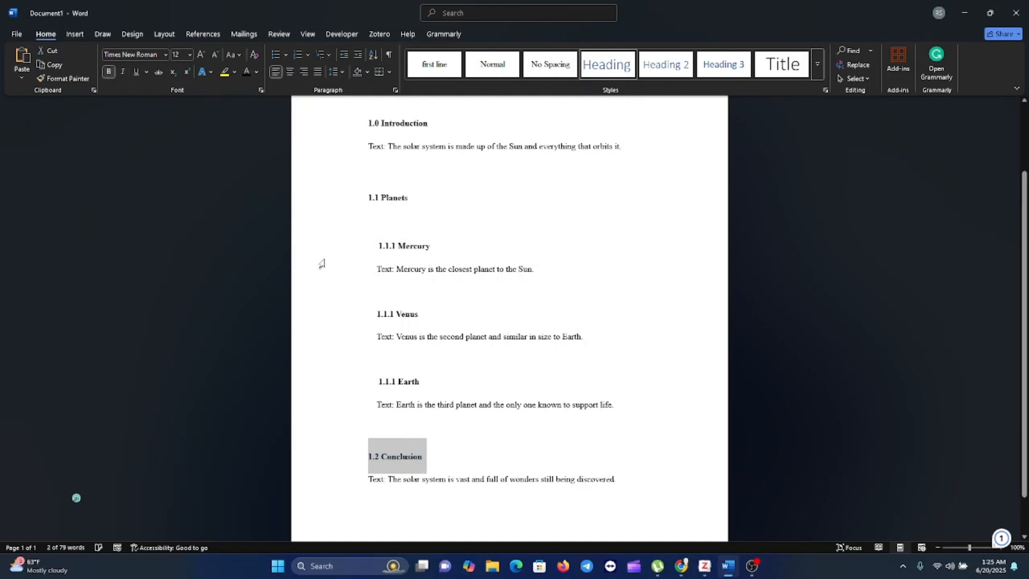
# Insert one blank line below the Mercury text and another between the Mercury heading and its text.
pyautogui.scroll(3, 448, 456)
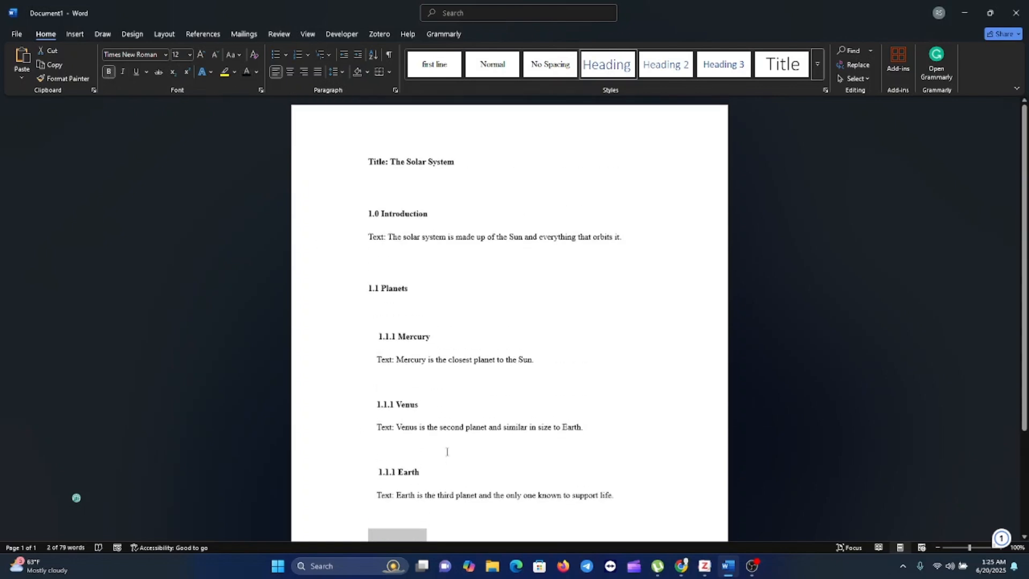
pyautogui.scroll(-2, 447, 452)
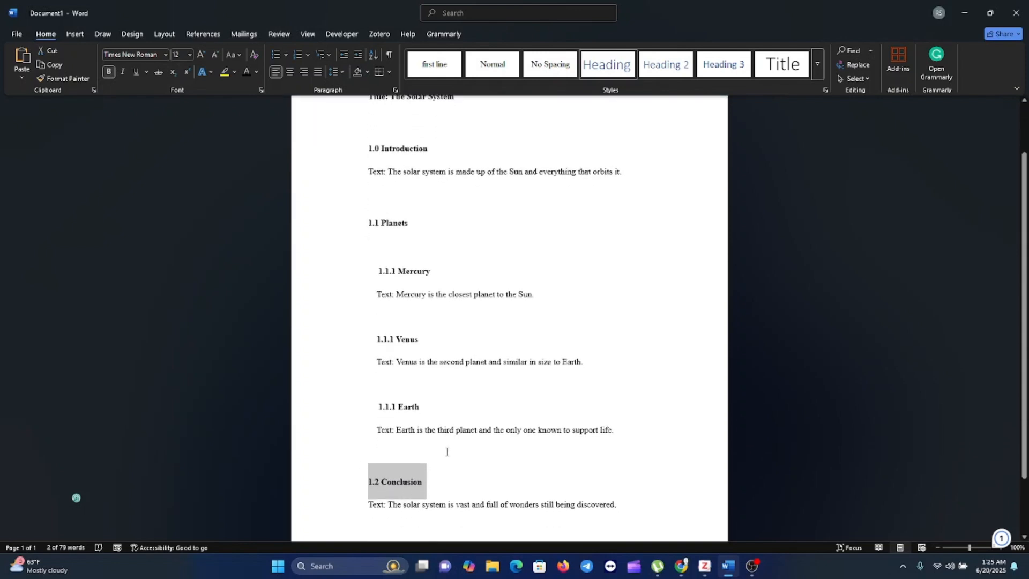
pyautogui.scroll(1, 447, 452)
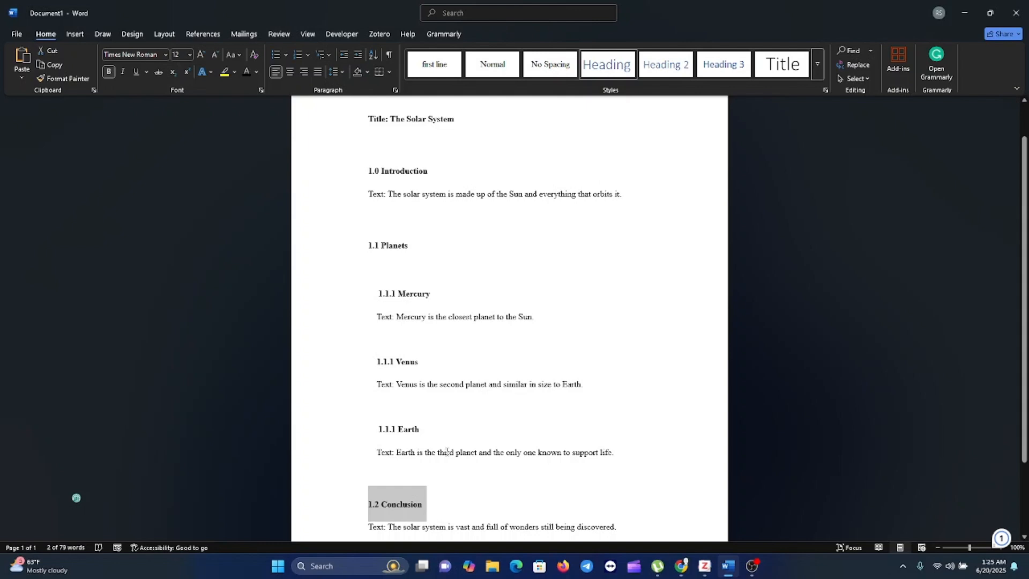
pyautogui.click(542, 325)
pyautogui.press('Return')
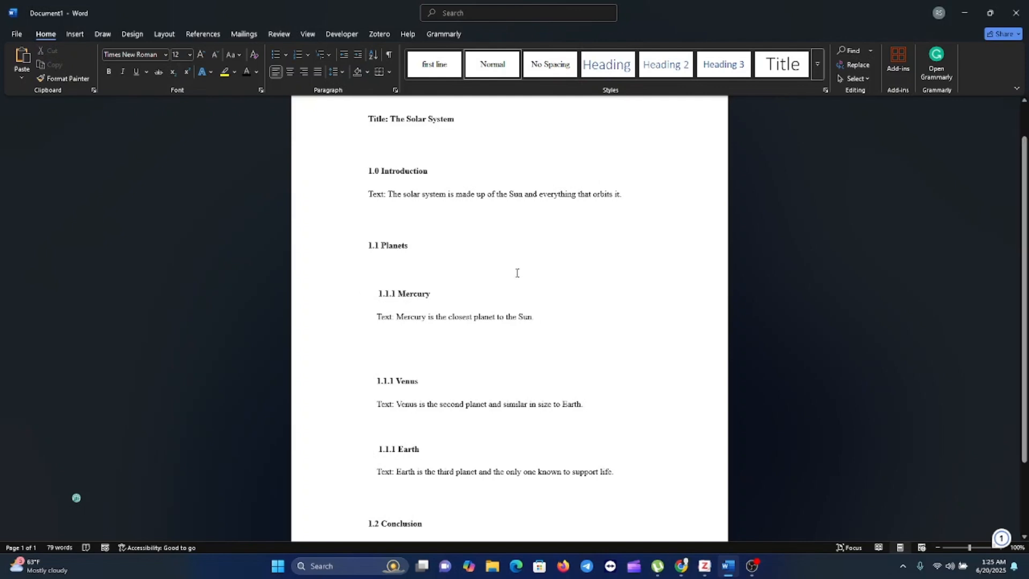
pyautogui.click(436, 294)
pyautogui.press('Return')
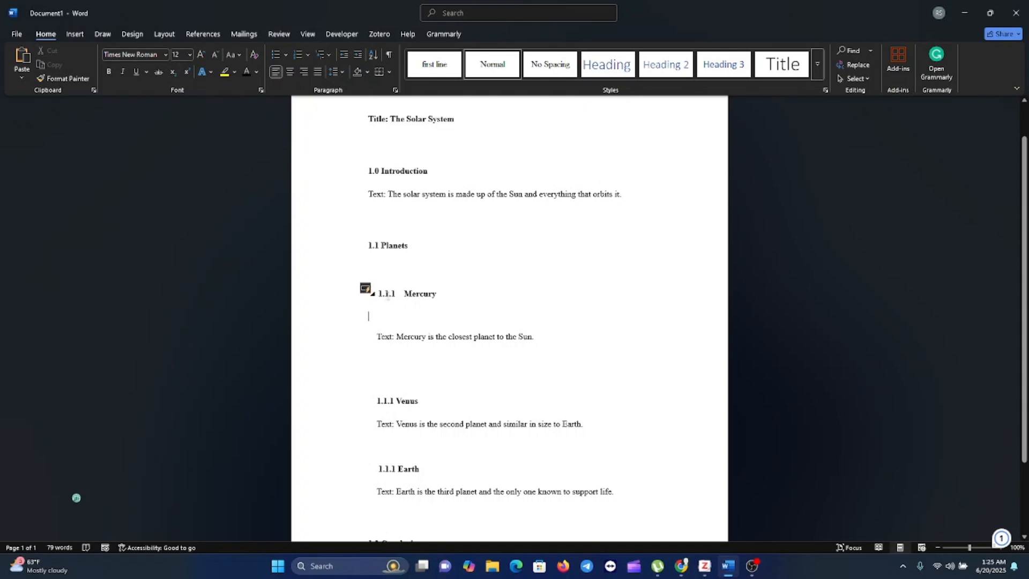
# Renumber the Venus subheading to 1.1.2 and the Earth subheading to 1.1.3.
pyautogui.click(394, 401)
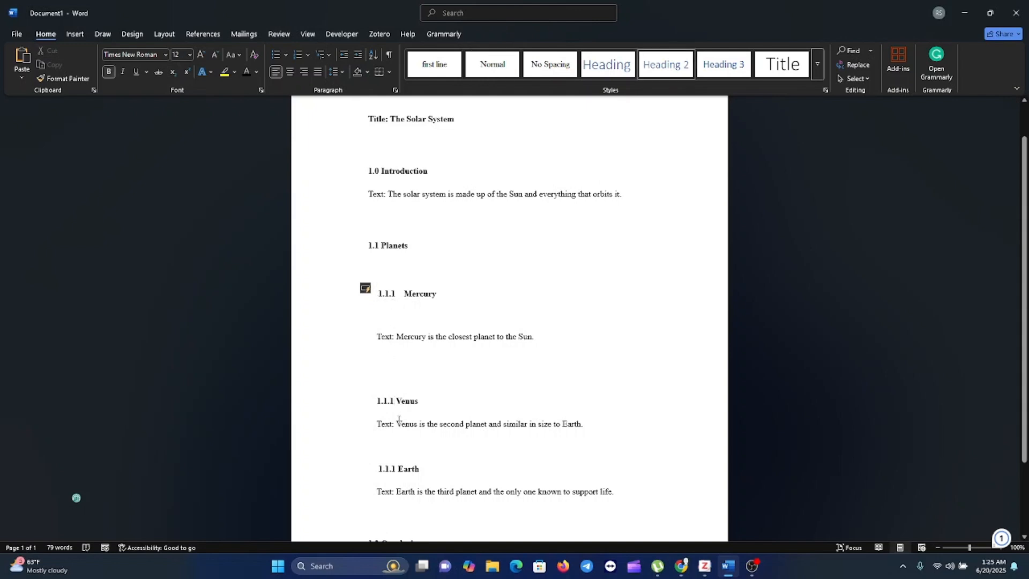
pyautogui.press('BackSpace')
pyautogui.write('2')
pyautogui.click(396, 467)
pyautogui.press('BackSpace')
pyautogui.write('3')
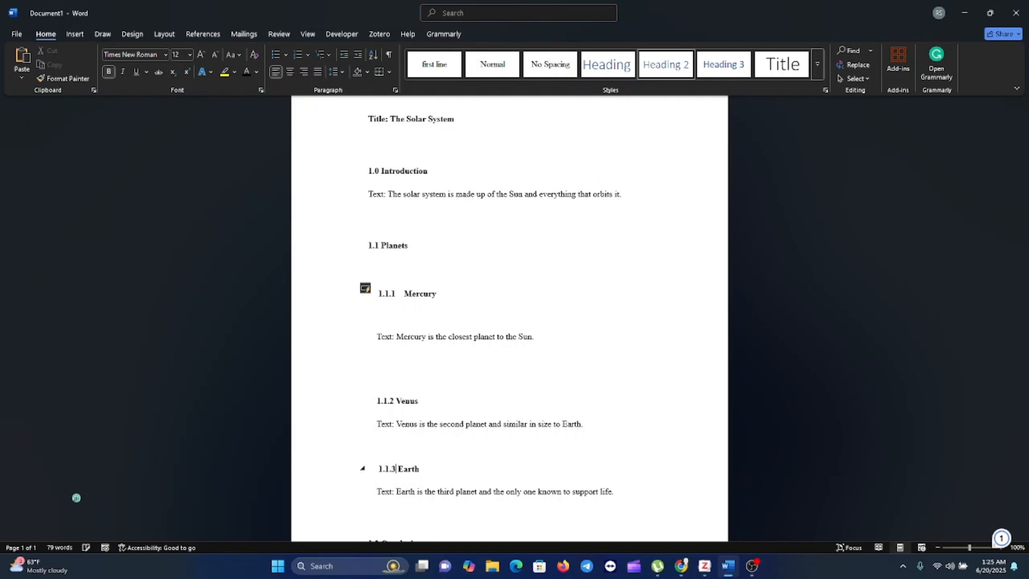
# Add a "Chapter one" line between the document title and the Introduction heading.
pyautogui.scroll(-2, 429, 440)
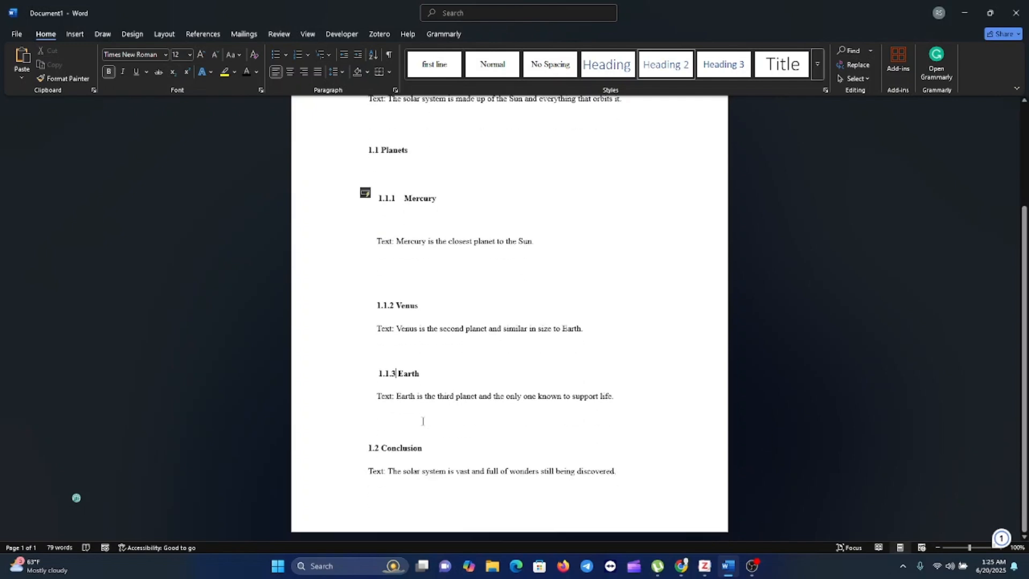
pyautogui.scroll(1, 423, 421)
pyautogui.scroll(2, 421, 420)
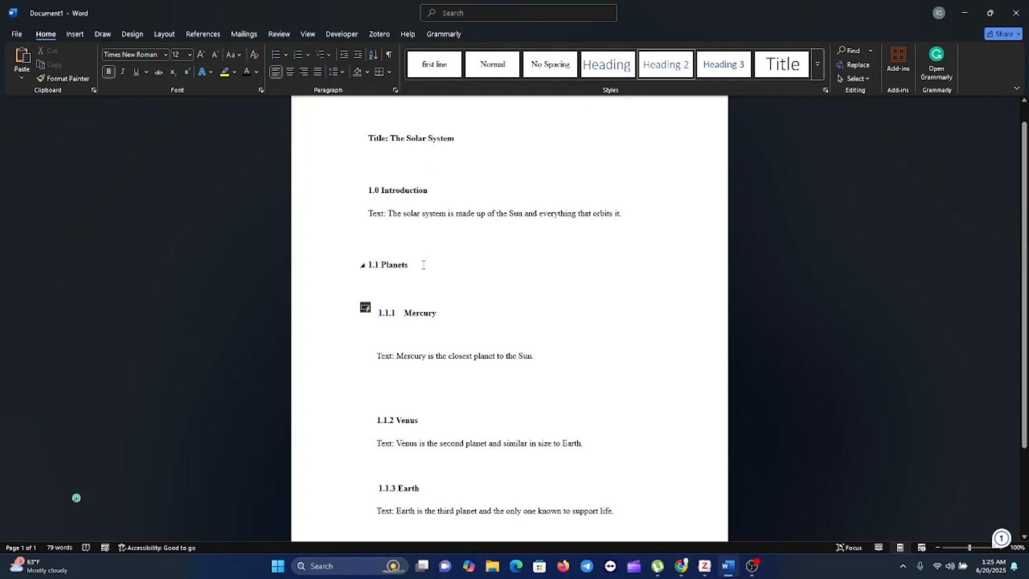
pyautogui.click(428, 157)
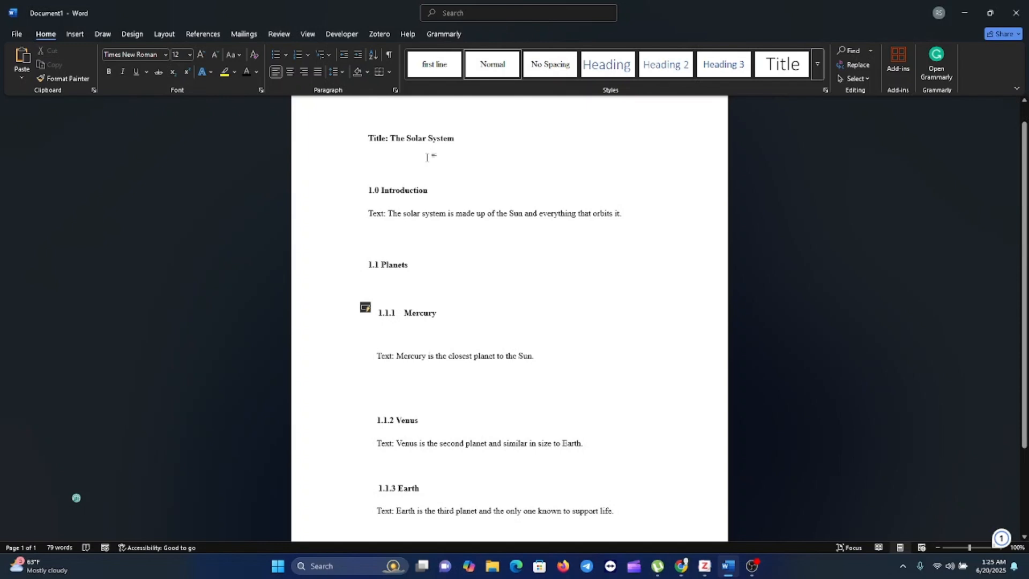
pyautogui.write('chapter ')
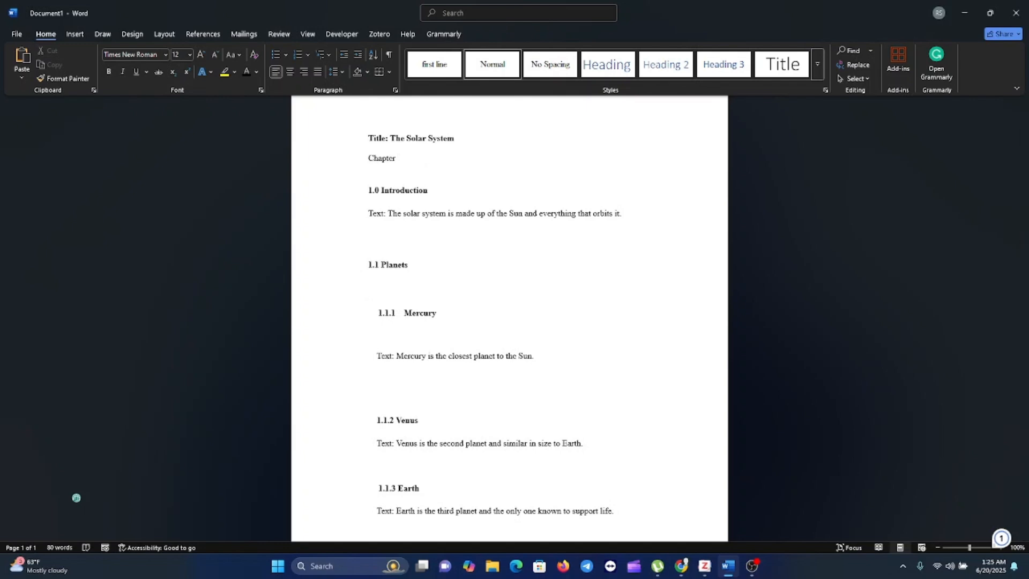
pyautogui.write('one')
pyautogui.press('Return')
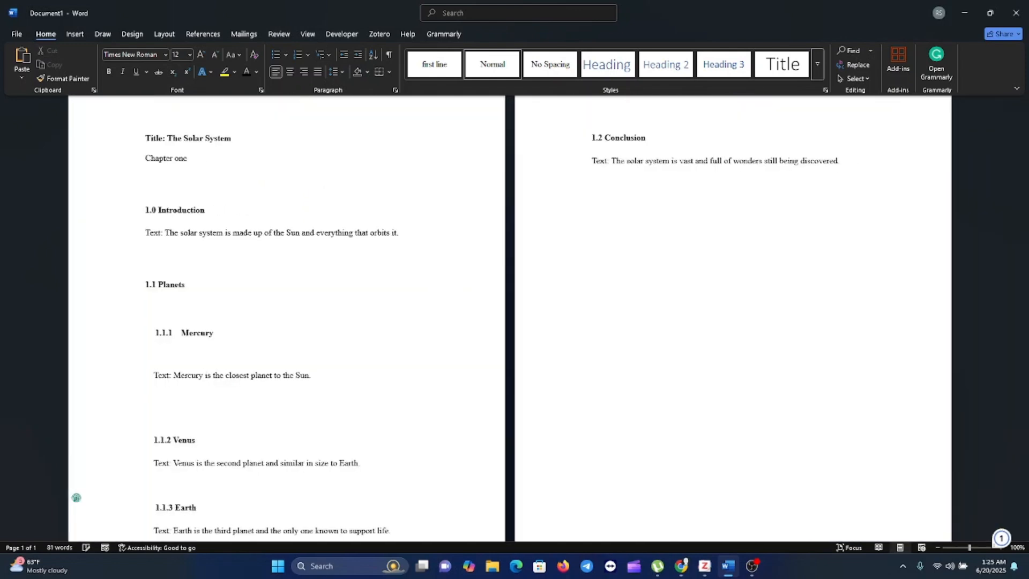
pyautogui.scroll(1, 428, 158)
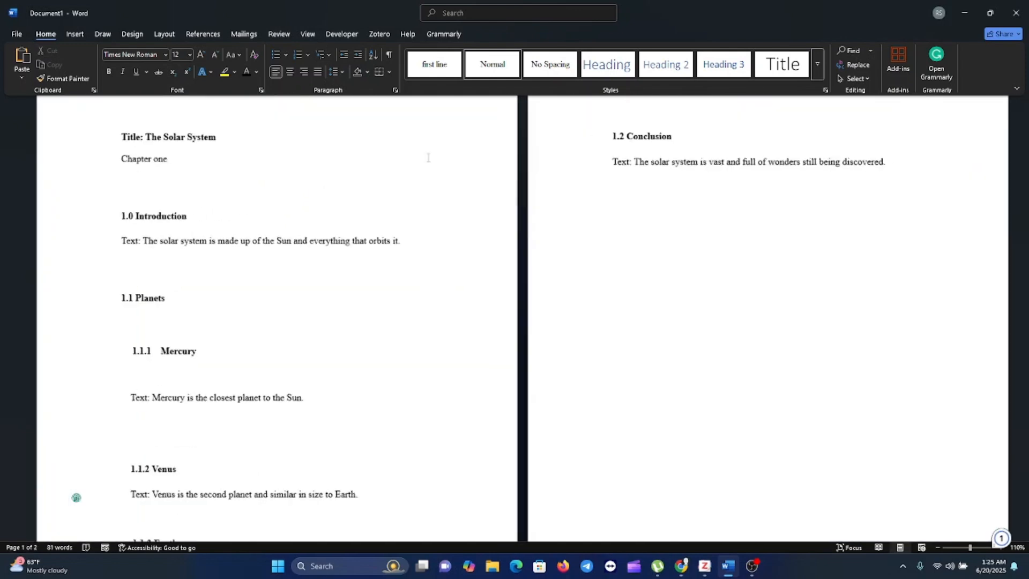
pyautogui.scroll(1, 429, 157)
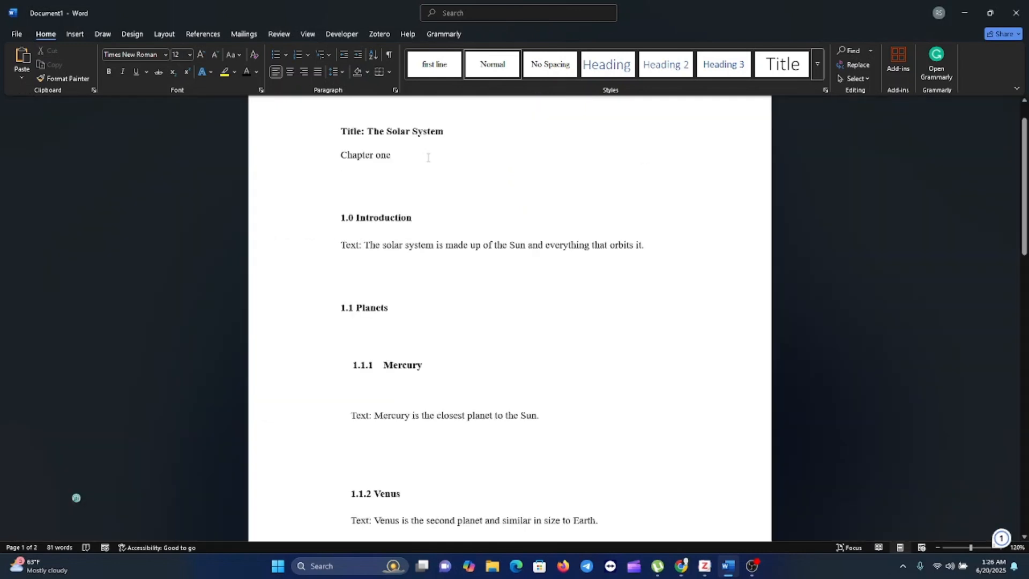
pyautogui.scroll(1, 428, 157)
pyautogui.scroll(-6, 429, 157)
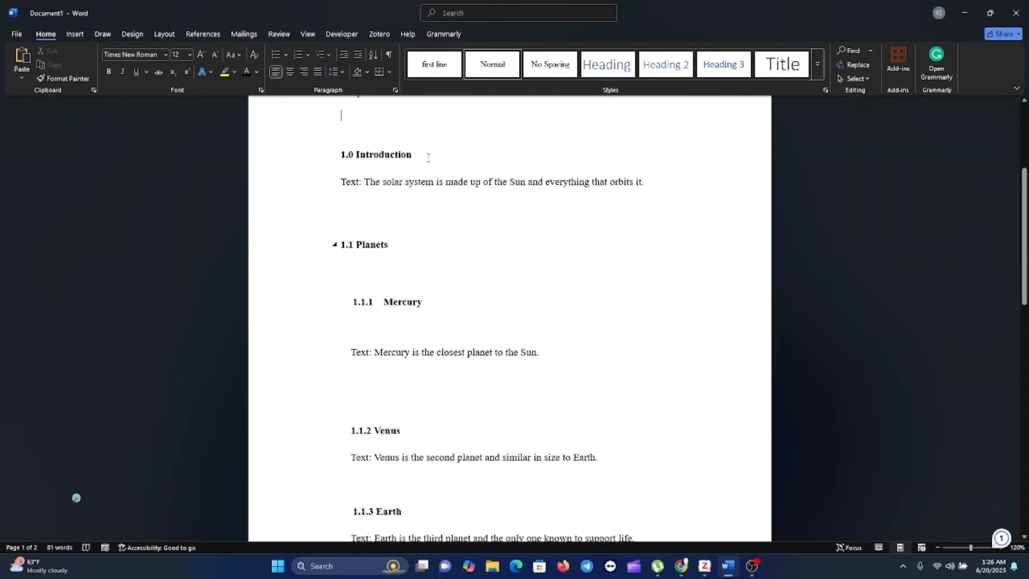
pyautogui.scroll(-3, 429, 157)
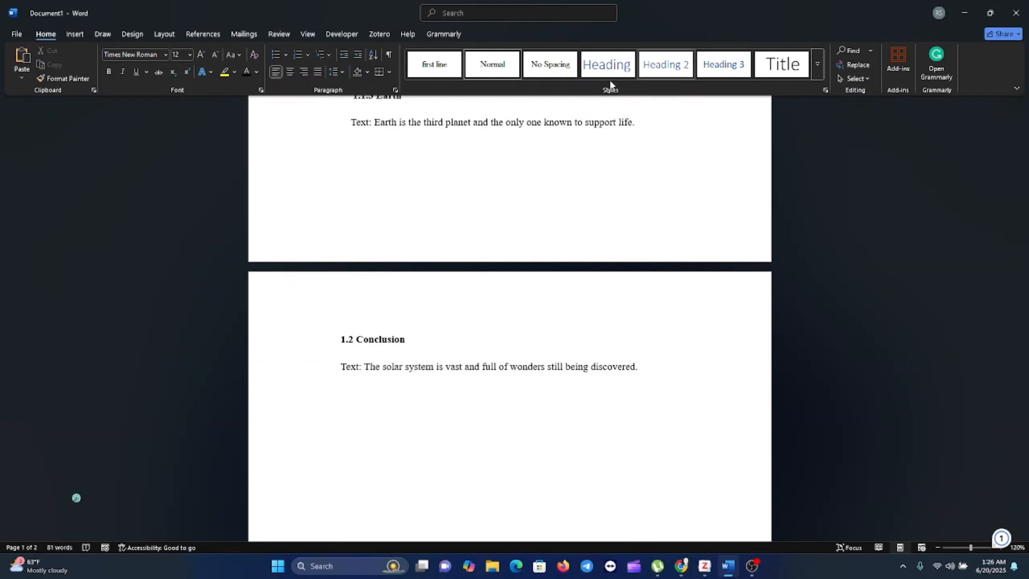
pyautogui.click(818, 65)
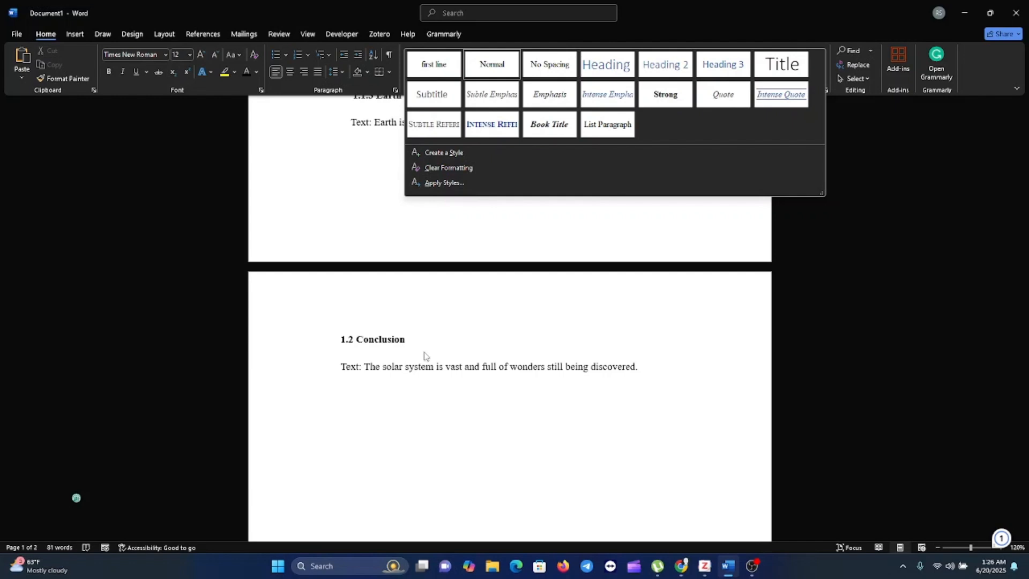
pyautogui.click(411, 371)
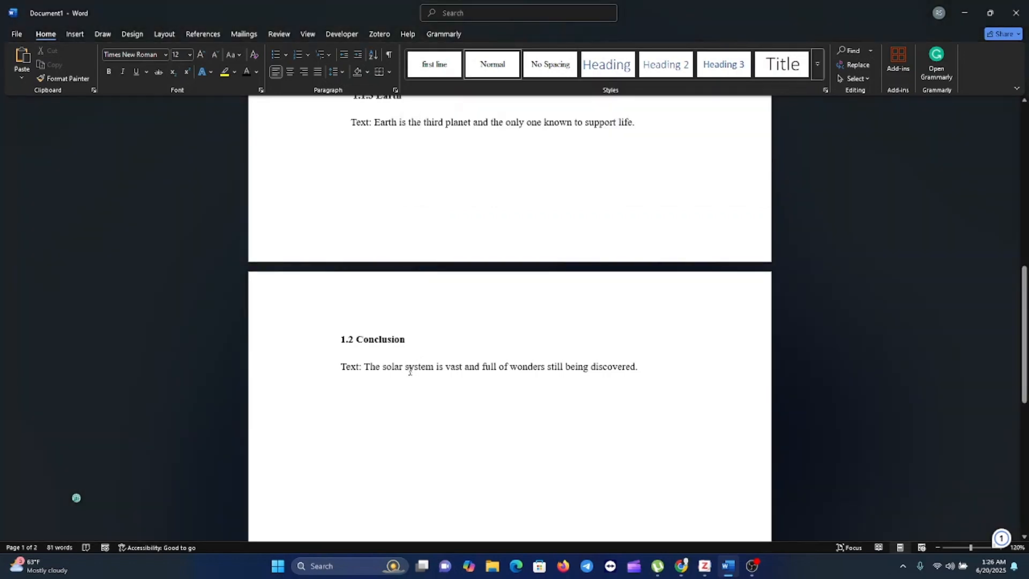
# Delete the "Chapter one" line below the document title.
pyautogui.scroll(10, 410, 371)
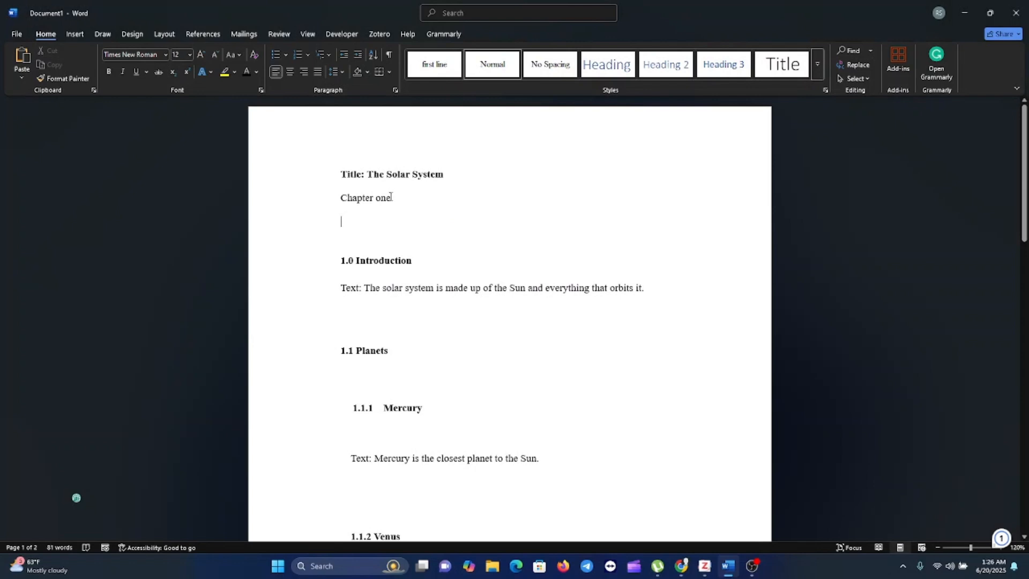
pyautogui.moveTo(389, 197); pyautogui.dragTo(345, 198)
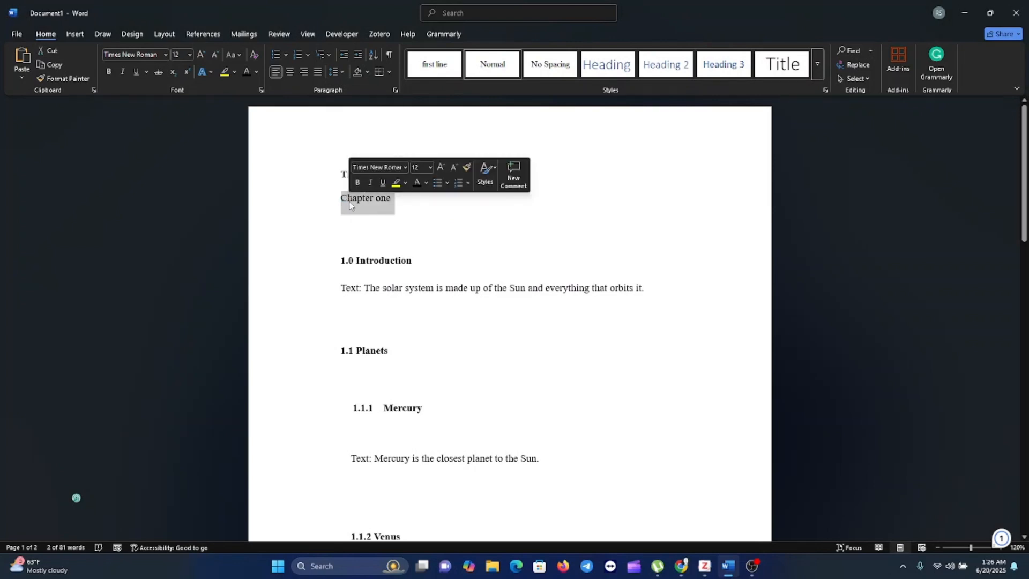
pyautogui.press('BackSpace')
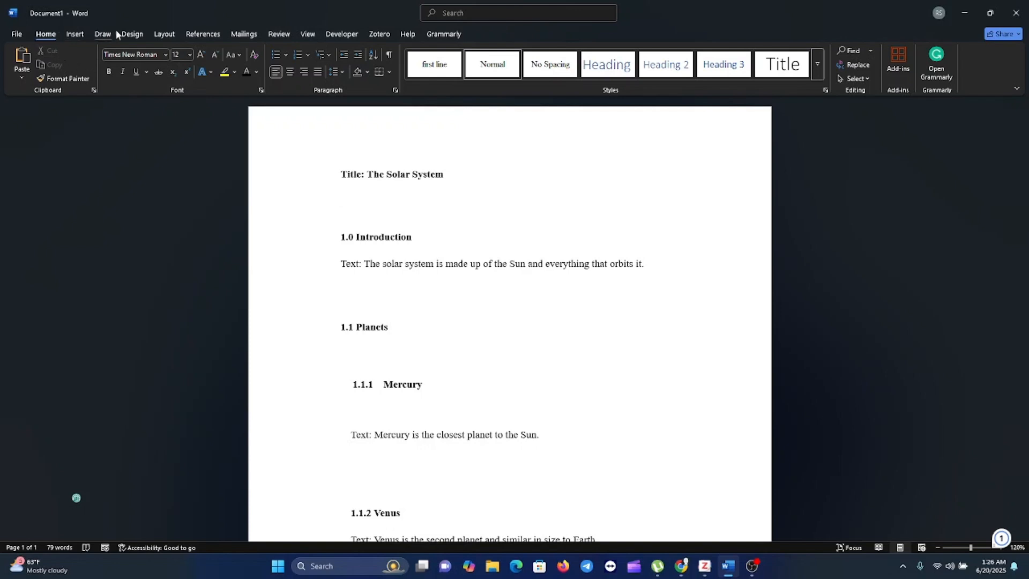
# Insert a table of contents in the Automatic Table 2 design below the document title.
pyautogui.click(160, 36)
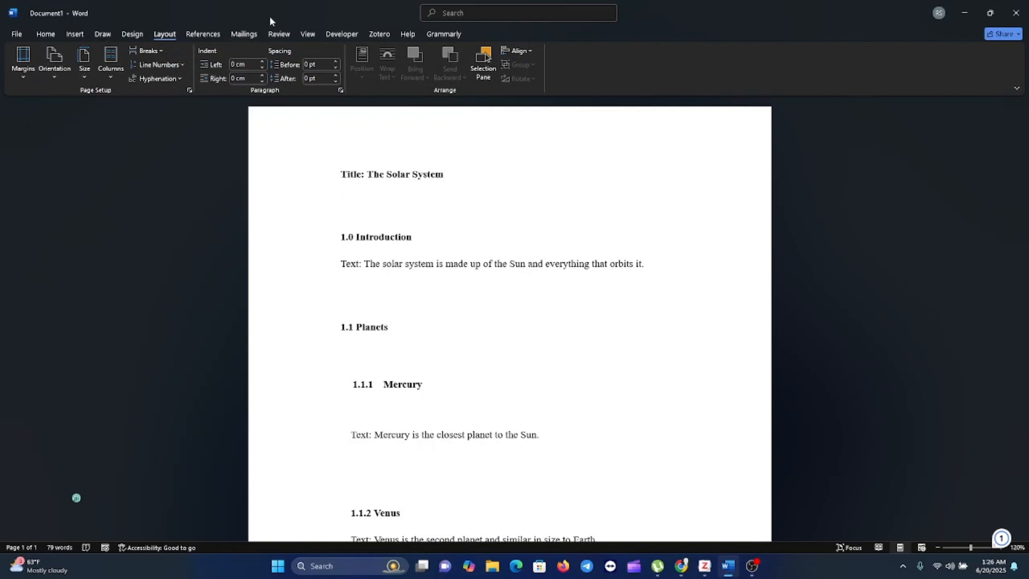
pyautogui.click(74, 35)
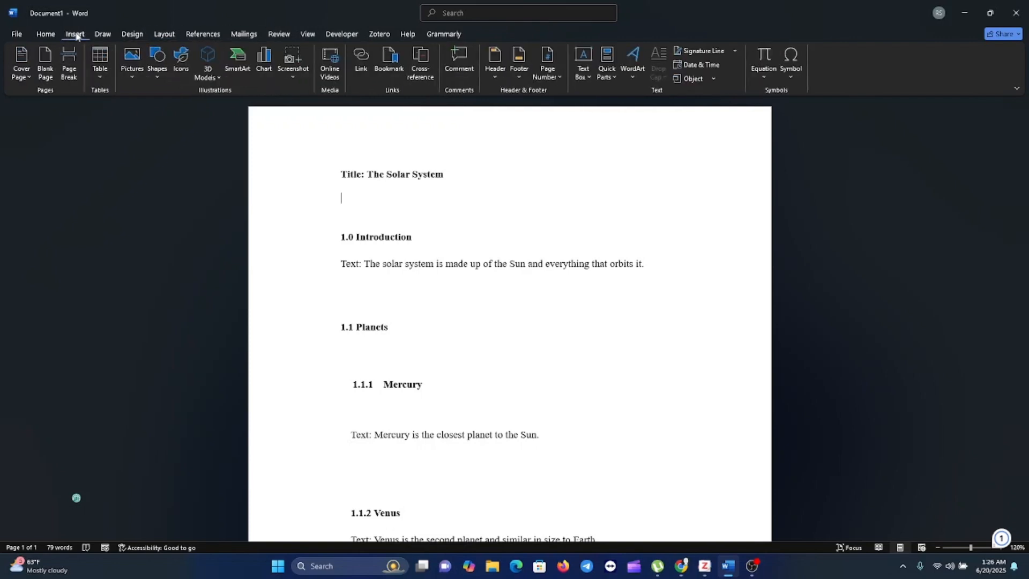
pyautogui.click(213, 36)
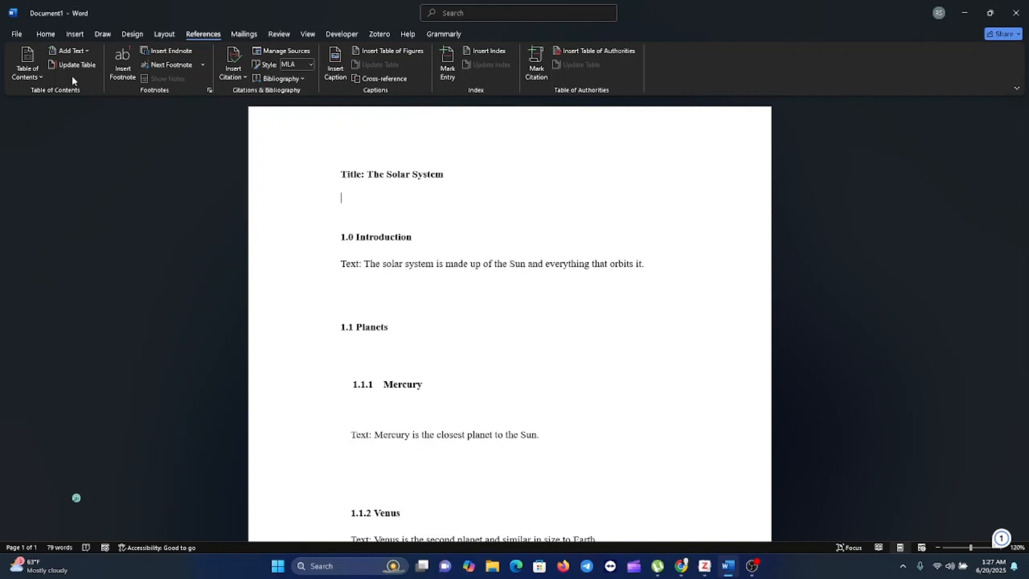
pyautogui.click(42, 77)
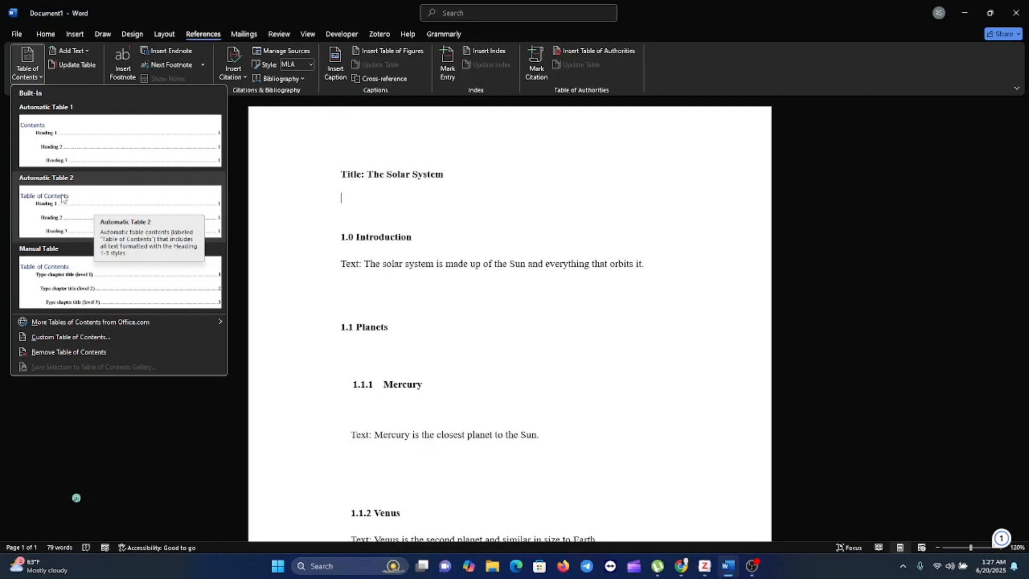
pyautogui.click(80, 203)
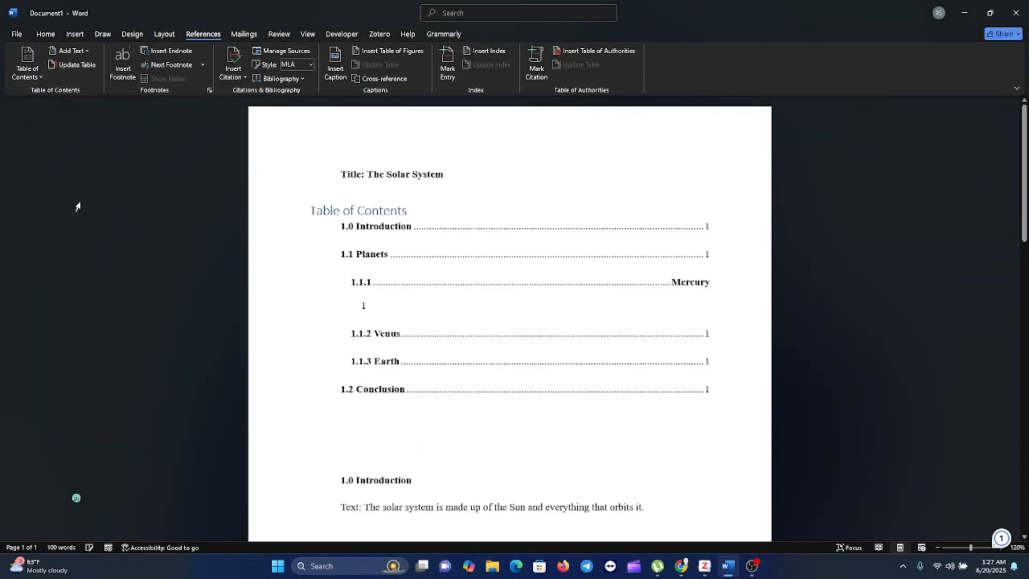
# Compare the Mercury entry in the table of contents with its heading in the body, and undo the table's insertion.
pyautogui.click(369, 312)
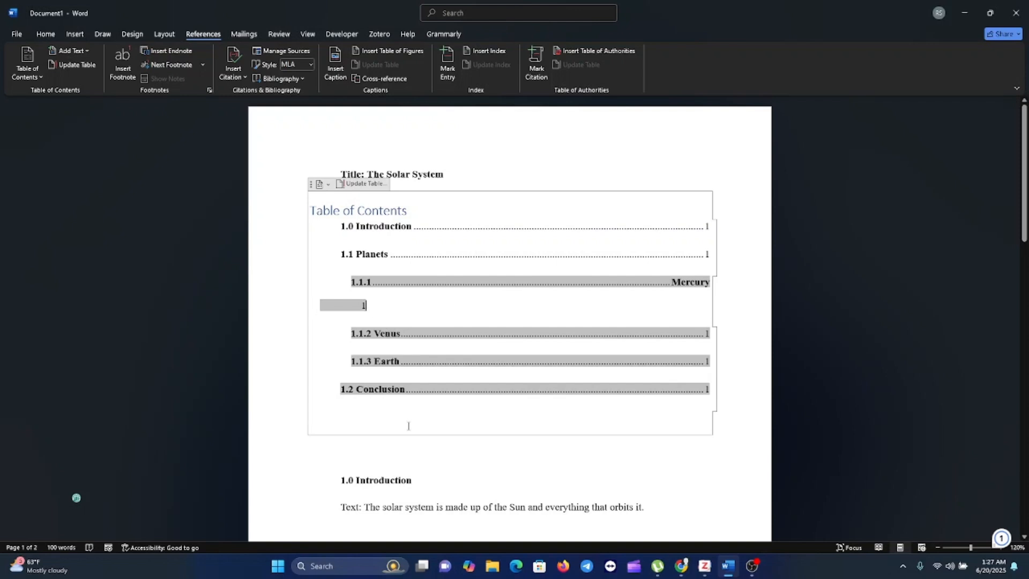
pyautogui.scroll(-5, 409, 426)
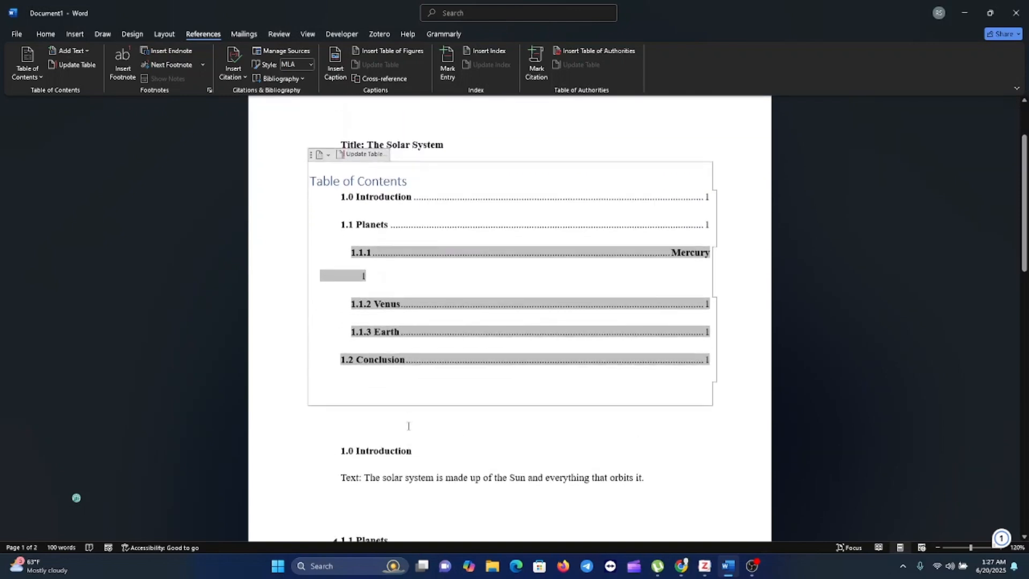
pyautogui.scroll(-3, 408, 427)
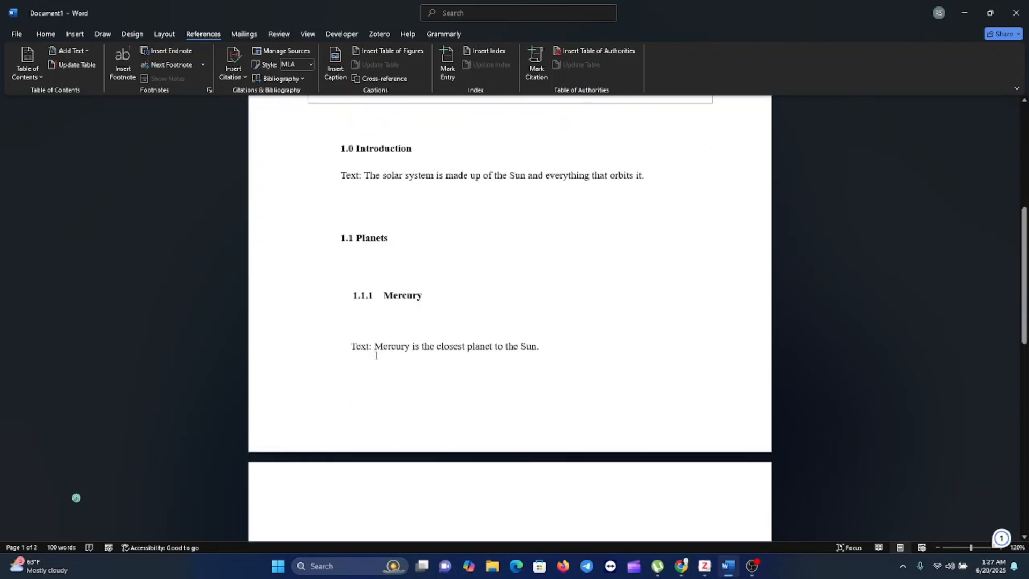
pyautogui.click(376, 313)
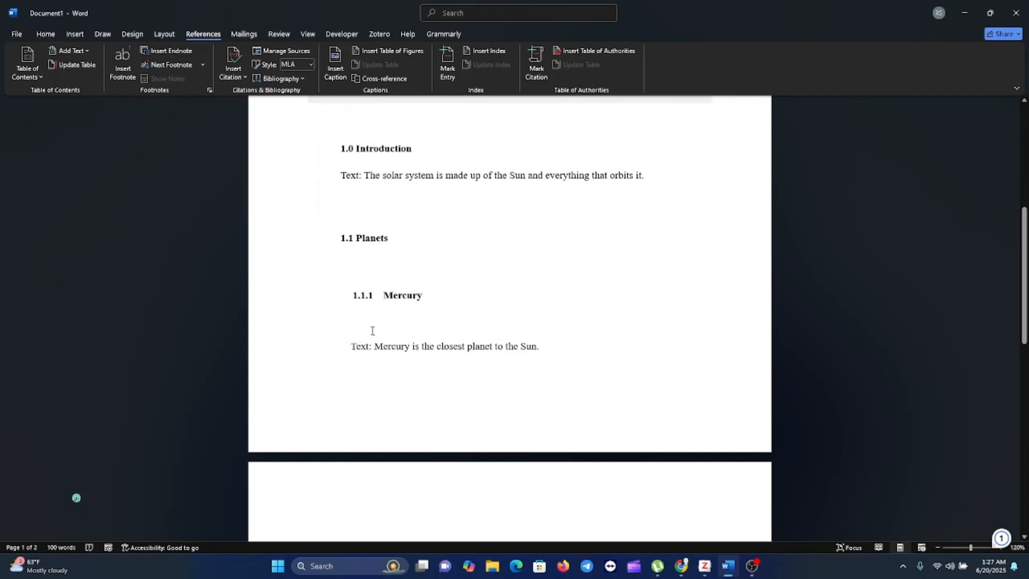
pyautogui.scroll(-5, 418, 345)
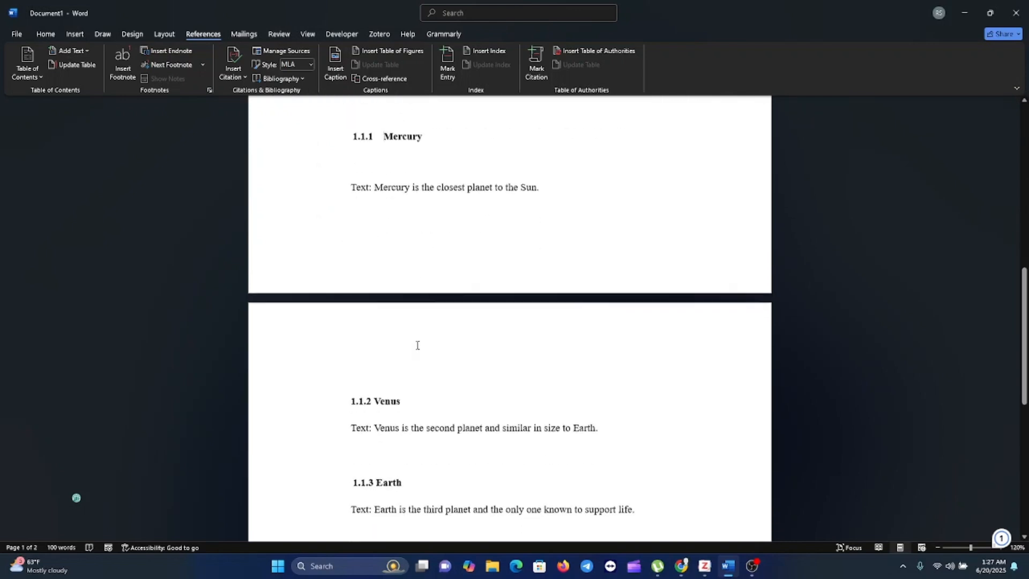
pyautogui.scroll(3, 418, 345)
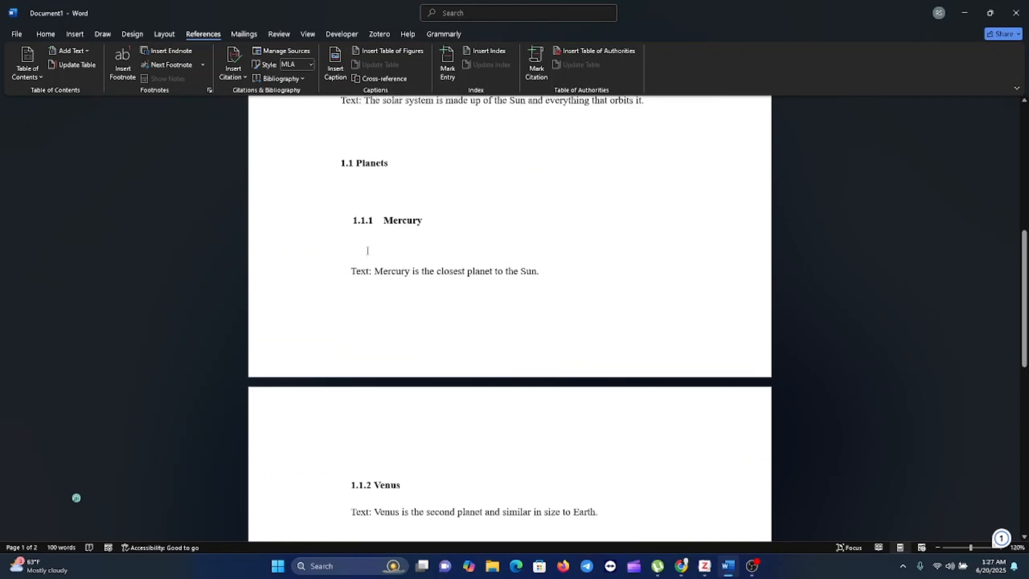
pyautogui.hotkey('ctrl', 'z')
# Insert the Automatic Table 2 table of contents again on the blank line under the title.
pyautogui.scroll(2, 368, 251)
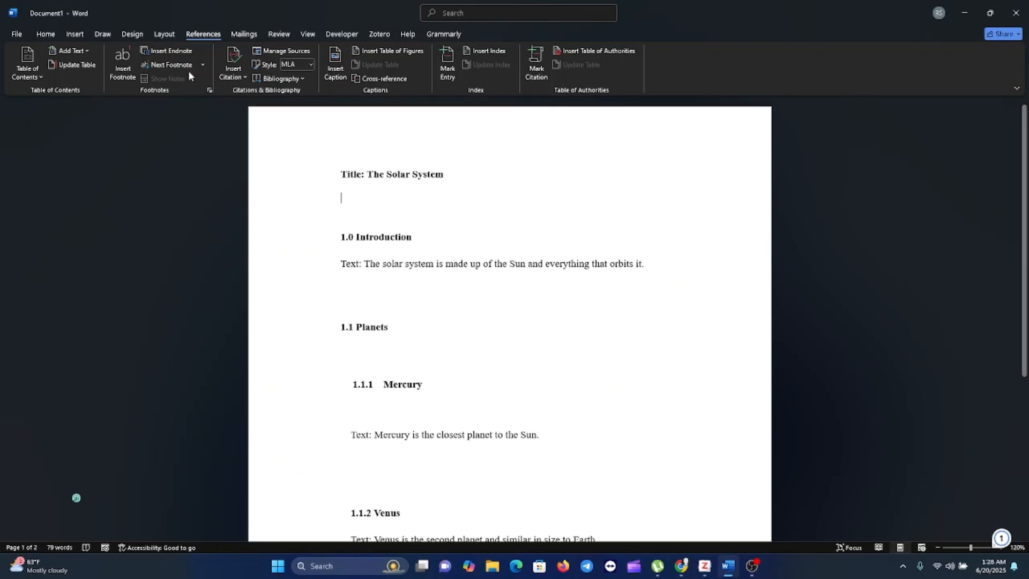
pyautogui.click(43, 76)
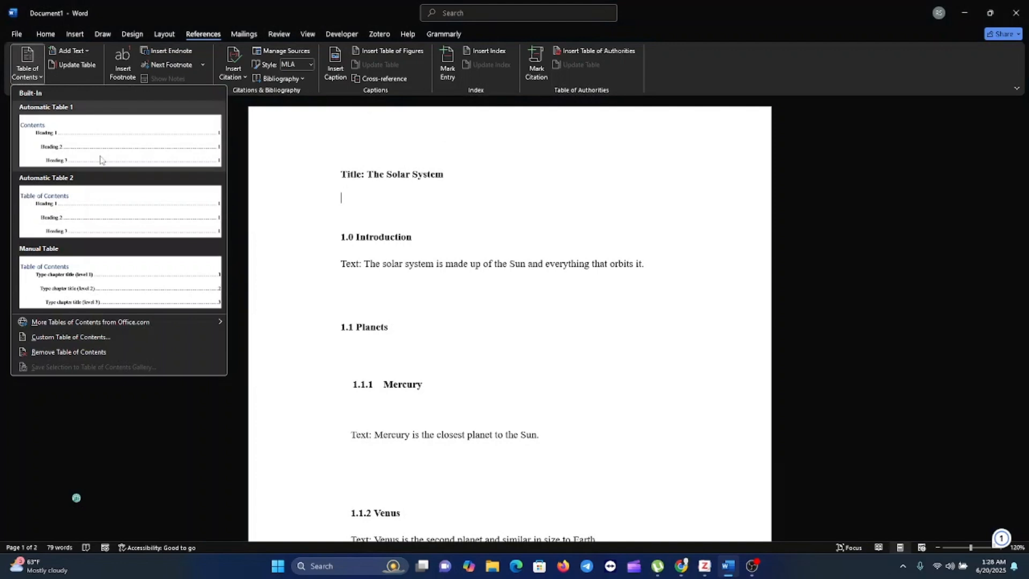
pyautogui.click(119, 204)
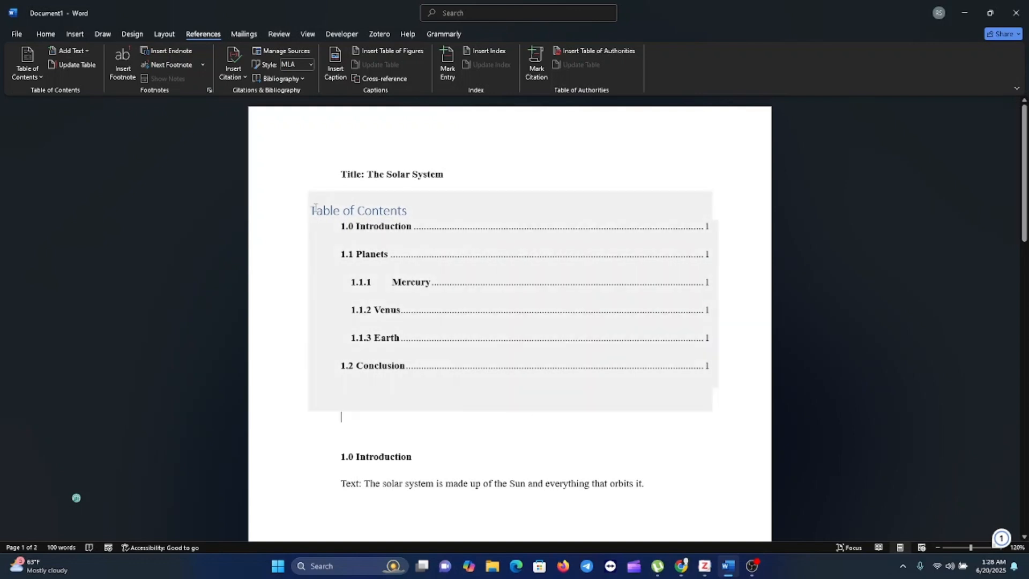
# Set the whole table of contents, including its heading, to Times New Roman at size 12.
pyautogui.moveTo(311, 208); pyautogui.dragTo(602, 336)
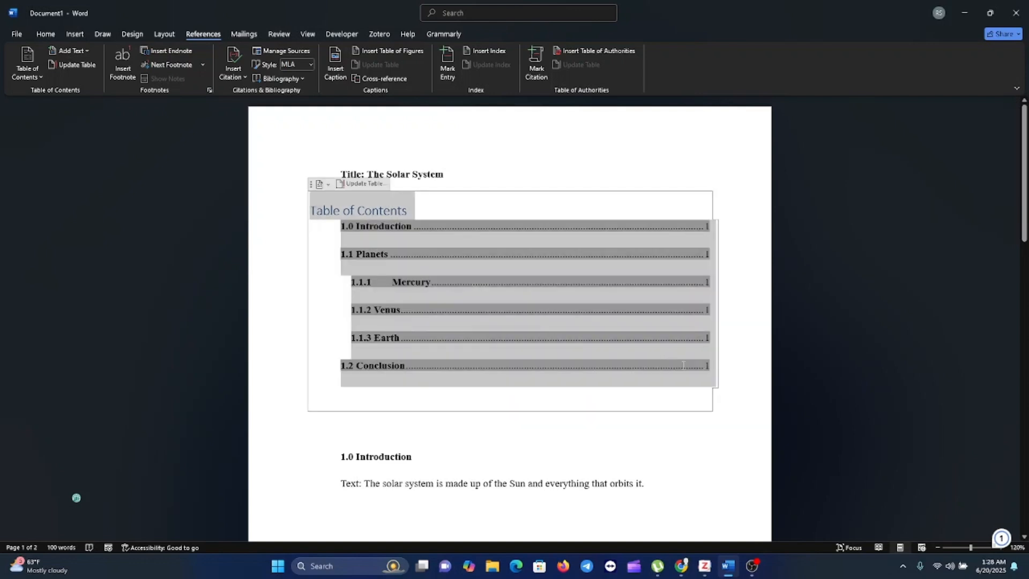
pyautogui.moveTo(717, 374); pyautogui.dragTo(717, 378)
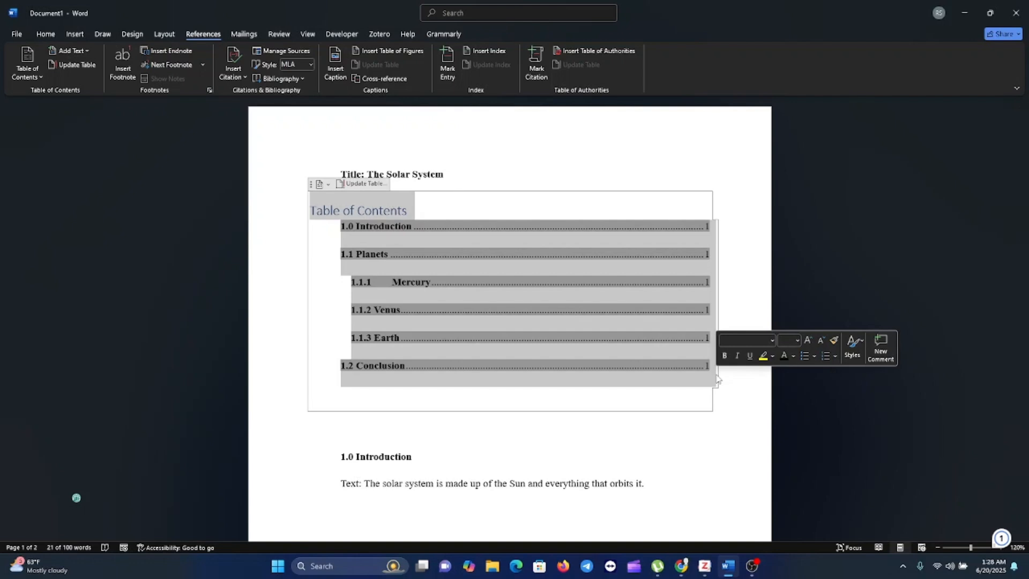
pyautogui.click(45, 34)
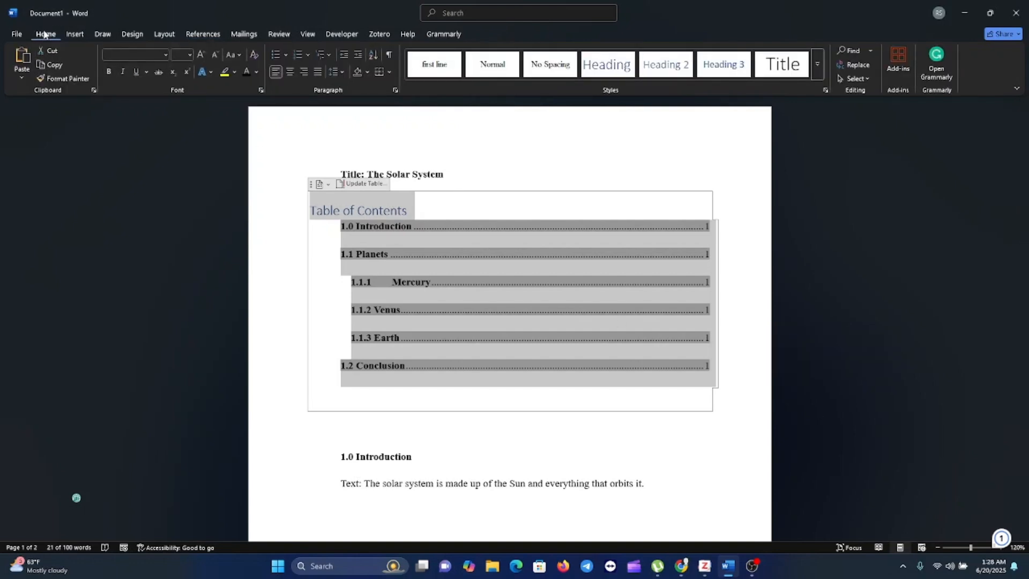
pyautogui.click(163, 54)
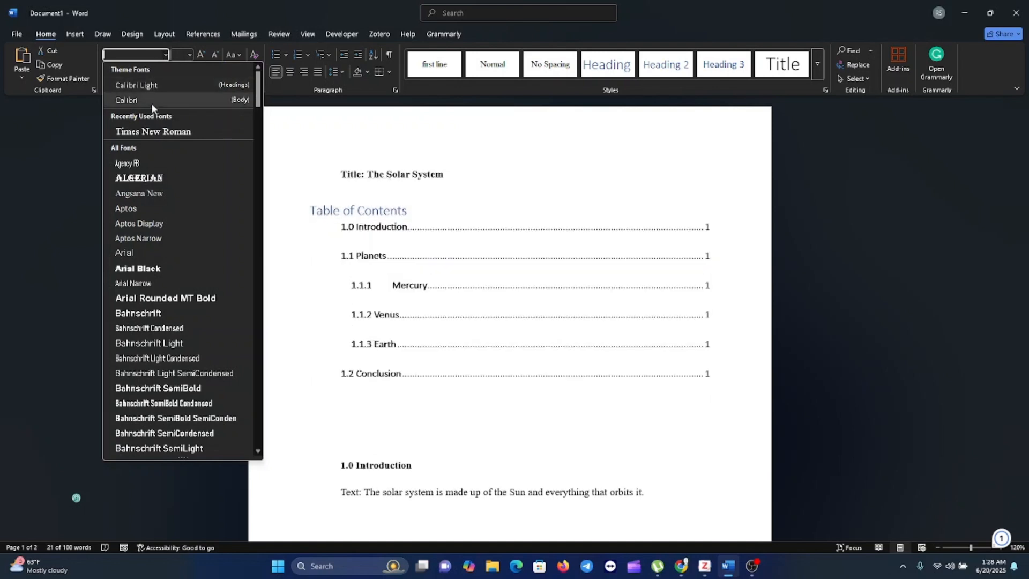
pyautogui.click(154, 131)
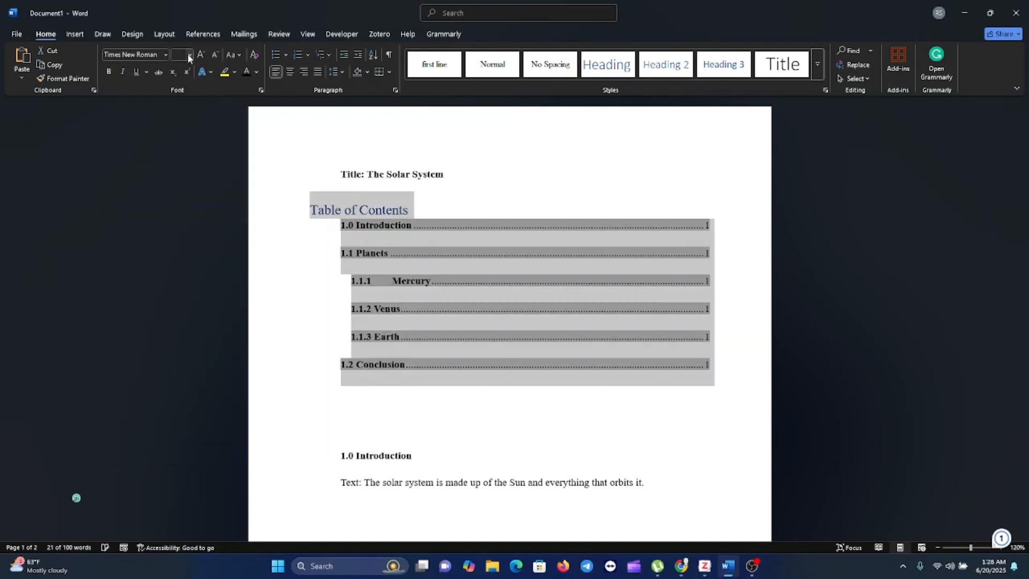
pyautogui.click(189, 54)
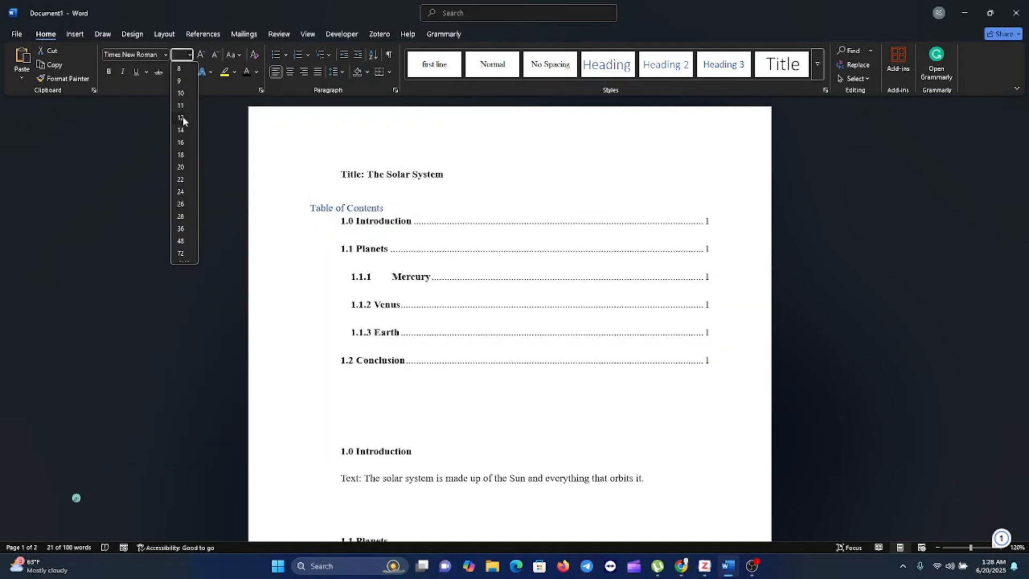
pyautogui.click(183, 117)
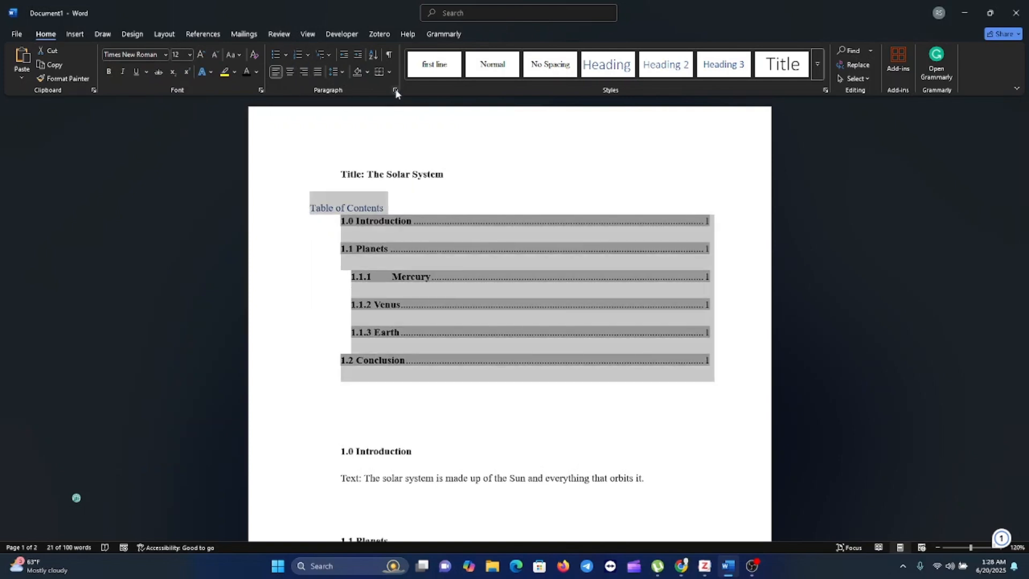
# Justify the whole table of contents and remove the bold formatting from its text.
pyautogui.click(320, 72)
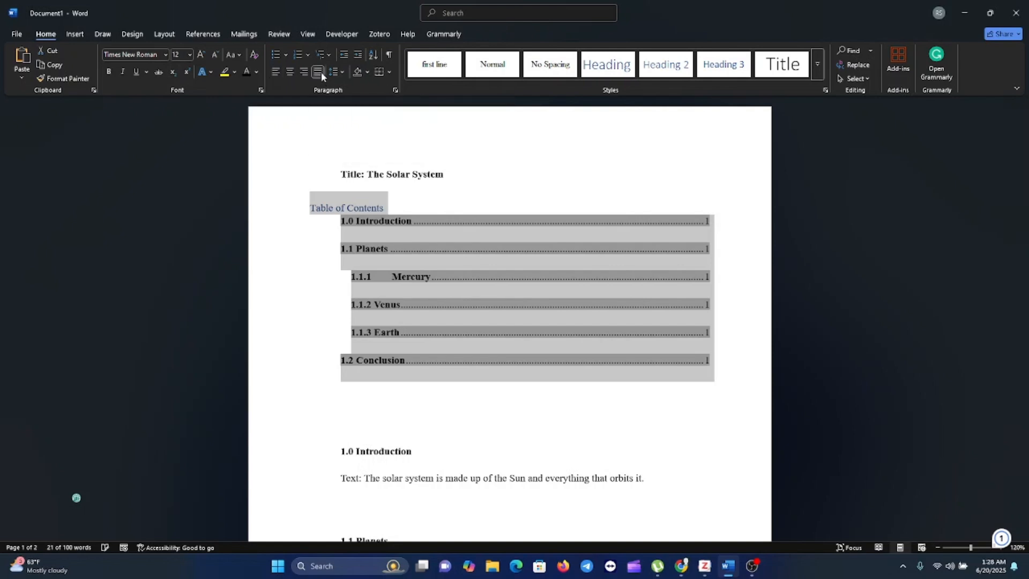
pyautogui.click(110, 72)
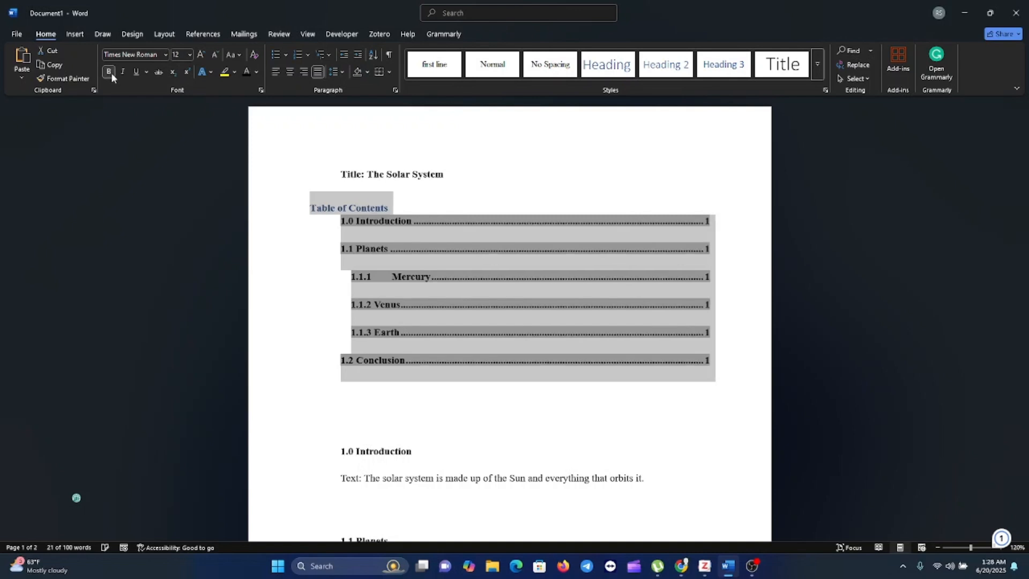
pyautogui.click(109, 72)
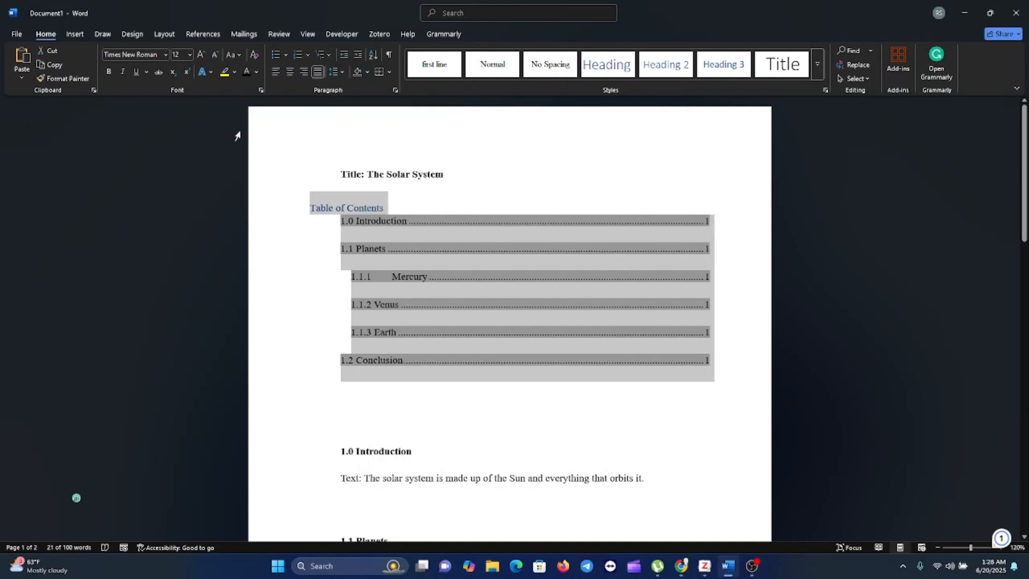
# Centre the "Table of Contents" heading above the entries.
pyautogui.click(396, 206)
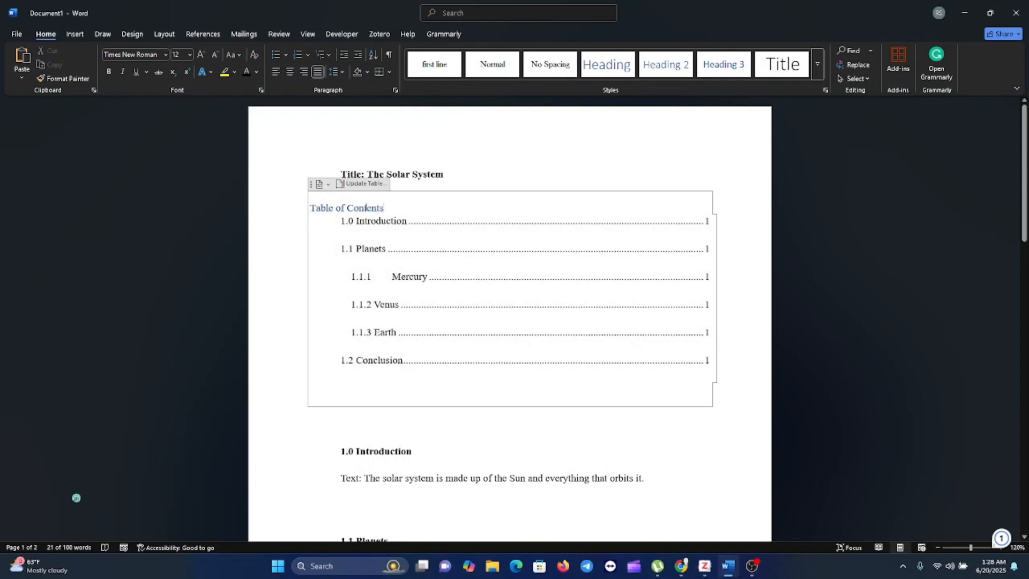
pyautogui.moveTo(390, 208); pyautogui.dragTo(310, 208)
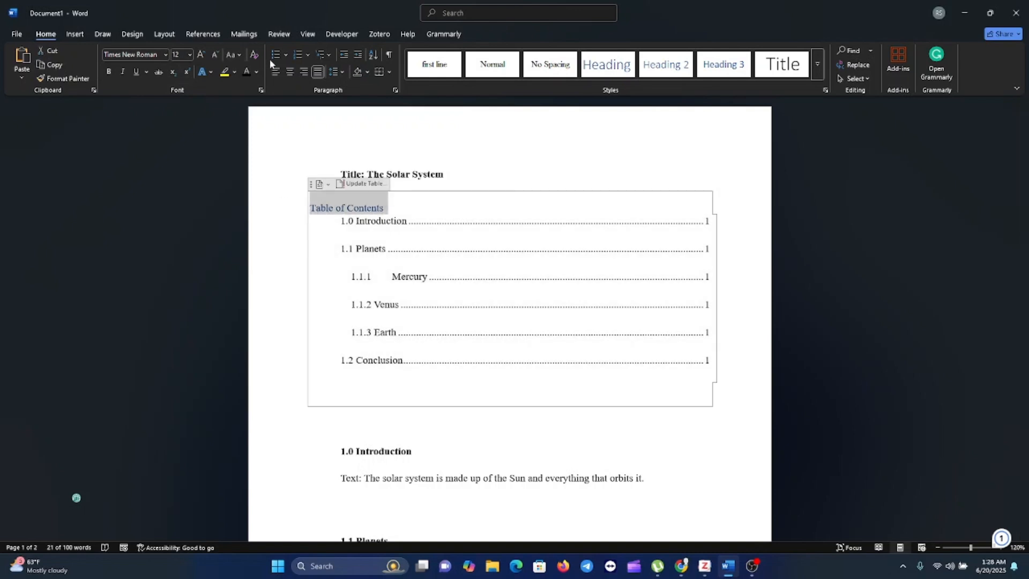
pyautogui.click(289, 72)
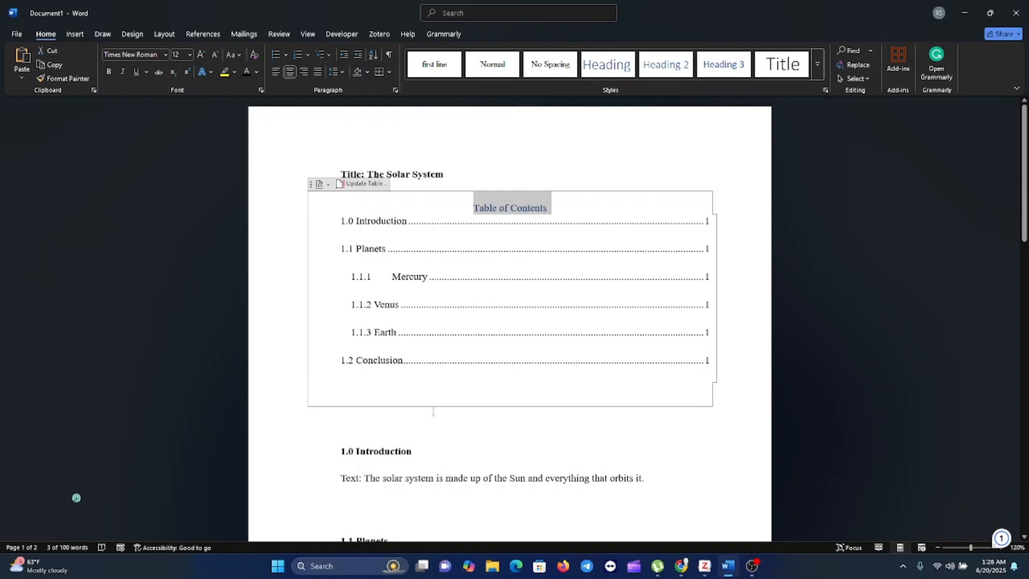
pyautogui.click(429, 437)
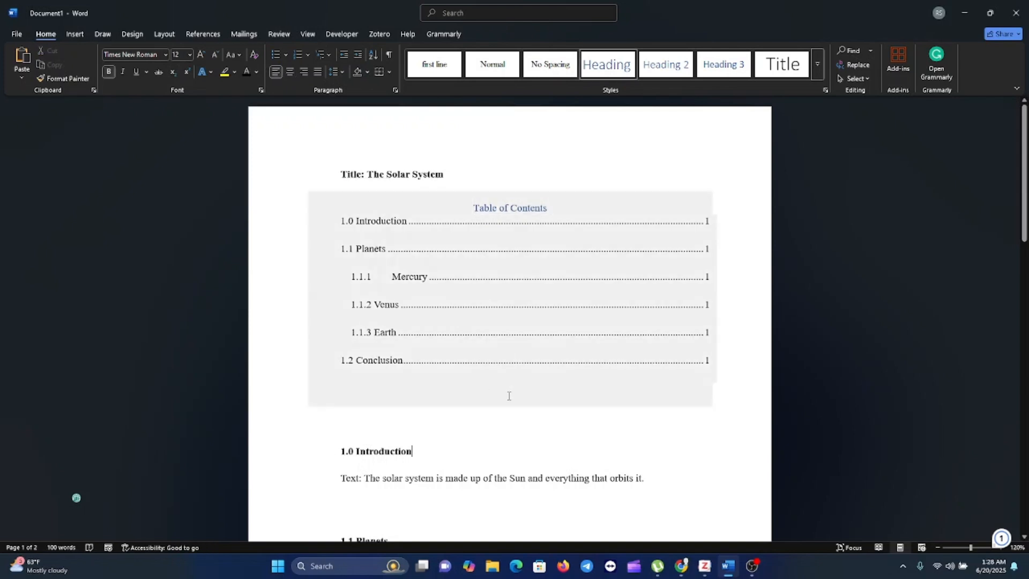
# Make the "Table of Contents" heading black and bold.
pyautogui.moveTo(551, 208); pyautogui.dragTo(475, 208)
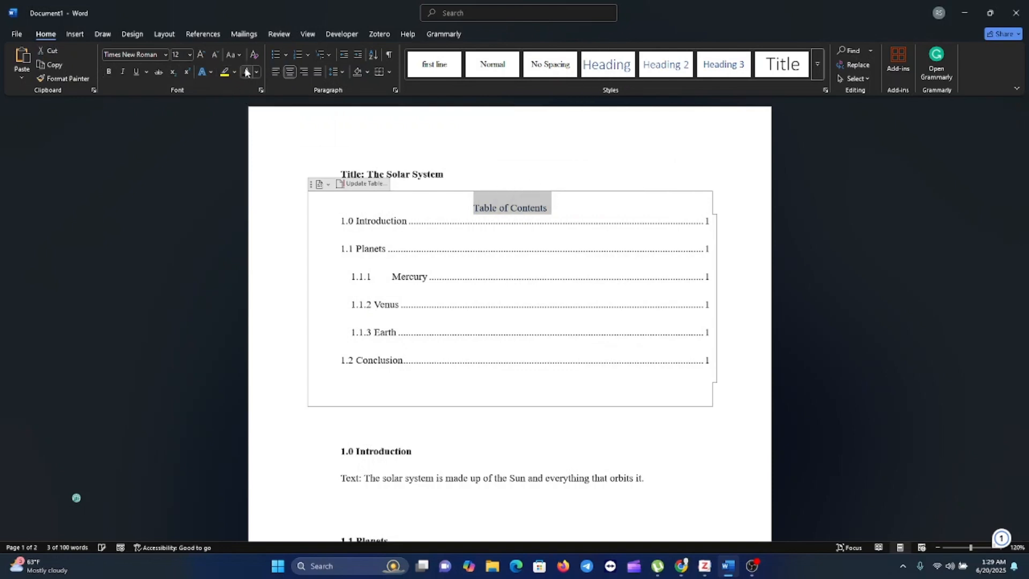
pyautogui.click(109, 72)
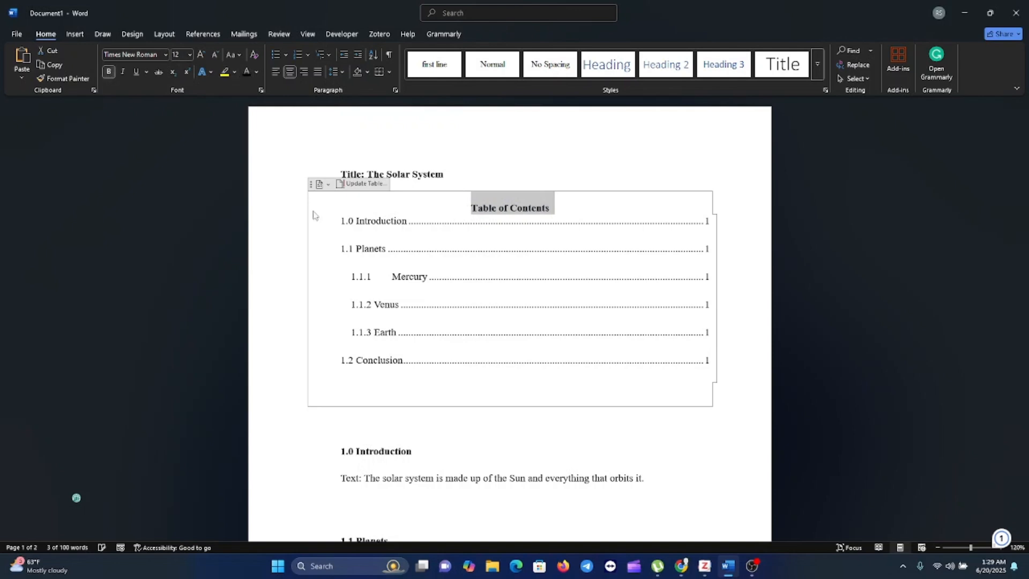
pyautogui.click(443, 439)
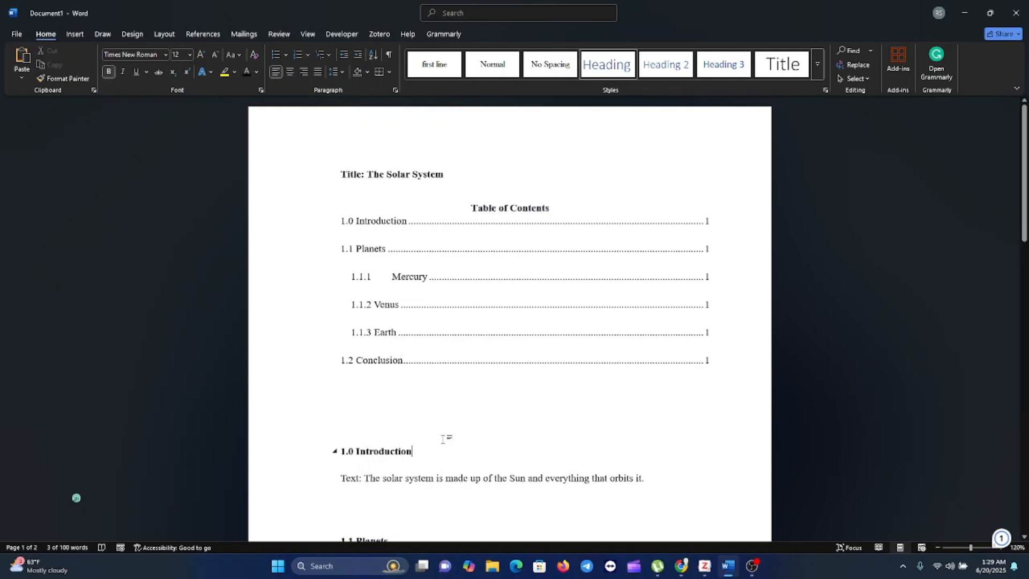
# Show the Navigation pane with the document's heading outline.
pyautogui.scroll(-7, 443, 439)
pyautogui.scroll(-7, 443, 439)
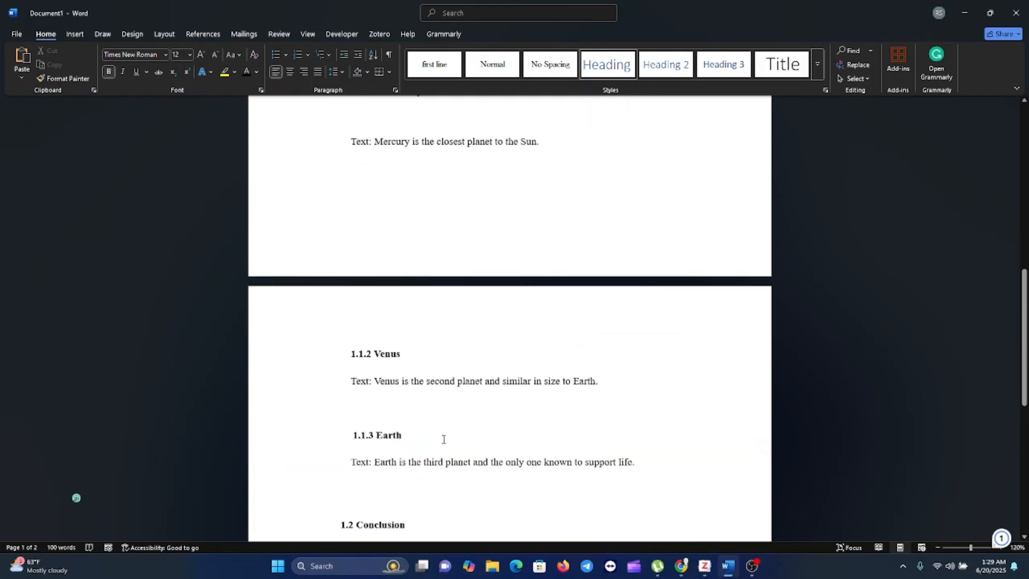
pyautogui.scroll(14, 444, 439)
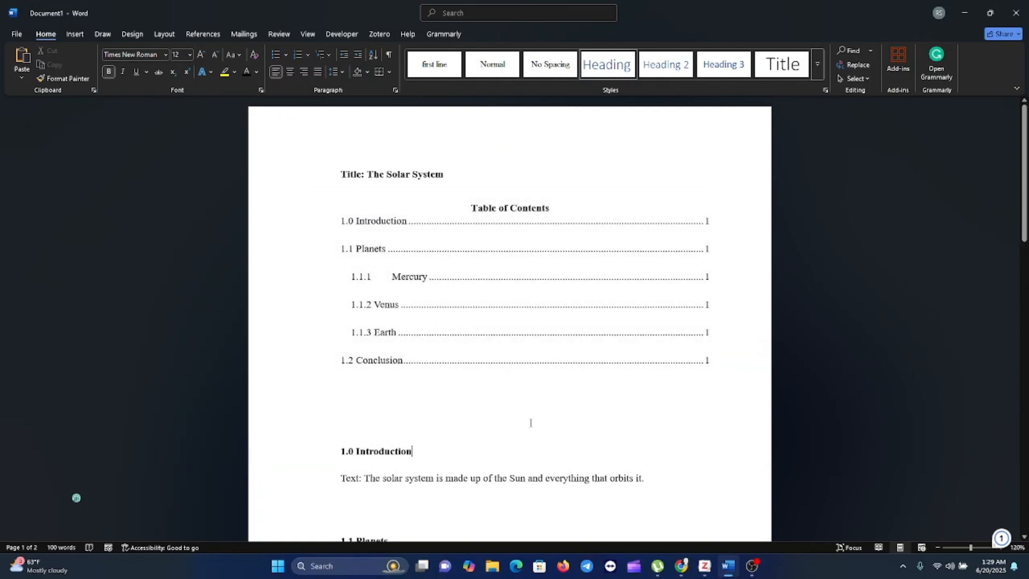
pyautogui.scroll(-10, 531, 423)
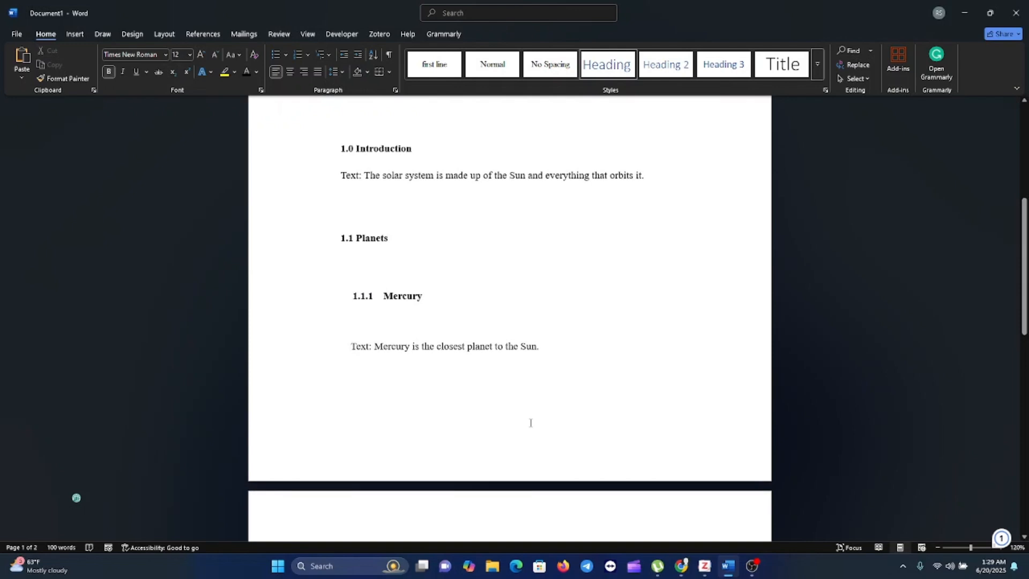
pyautogui.scroll(8, 530, 423)
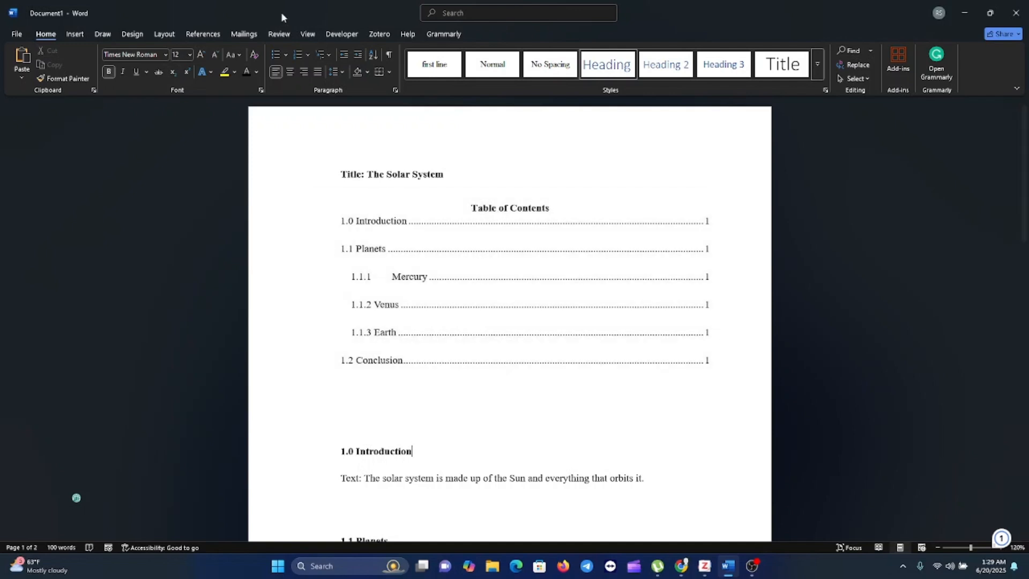
pyautogui.click(309, 35)
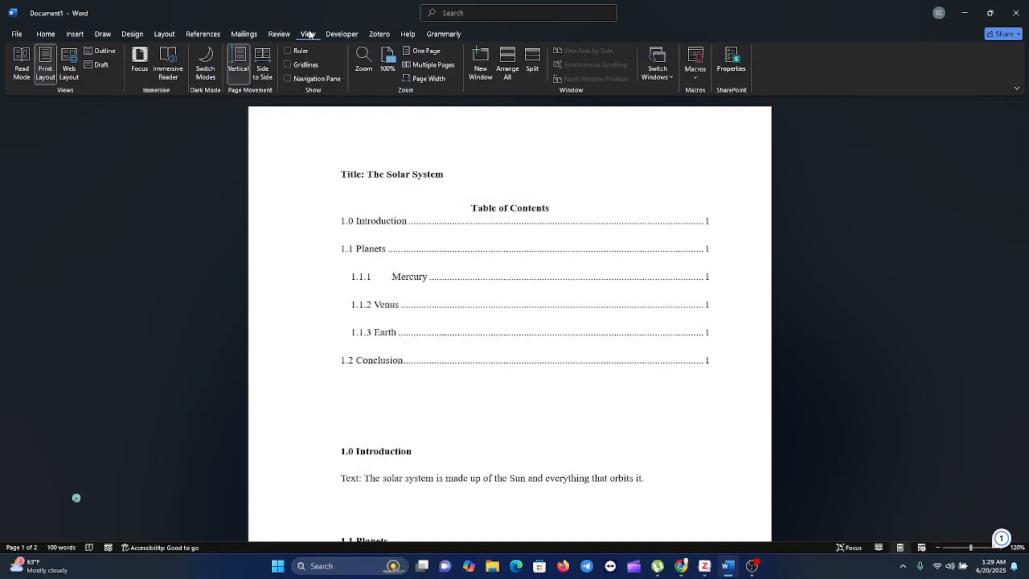
pyautogui.click(288, 79)
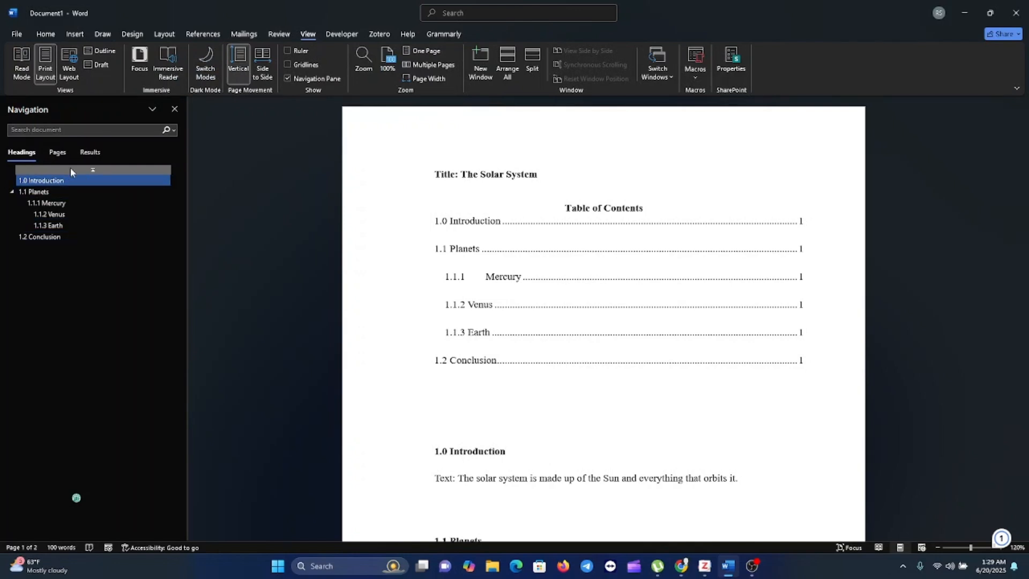
# Jump through the heading outline to 1.1.3 Earth, 1.0 Introduction, 1.1 Planets and 1.2 Conclusion.
pyautogui.click(60, 229)
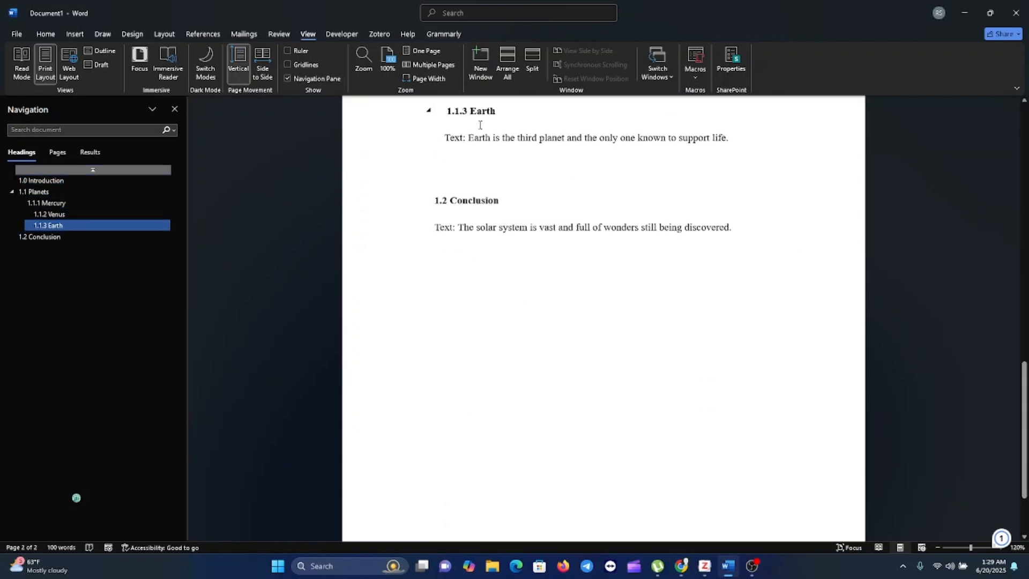
pyautogui.click(57, 181)
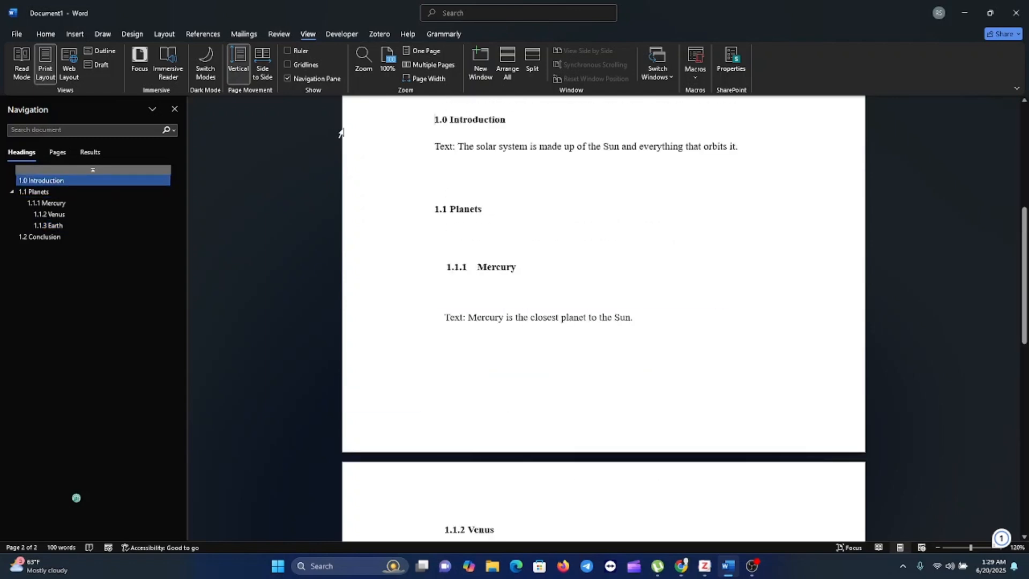
pyautogui.click(49, 193)
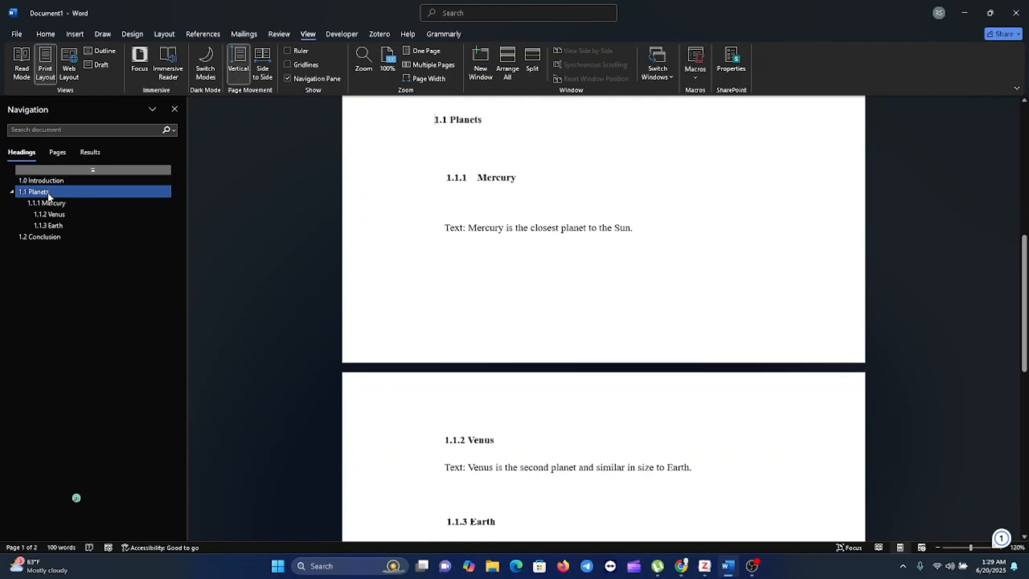
pyautogui.click(44, 236)
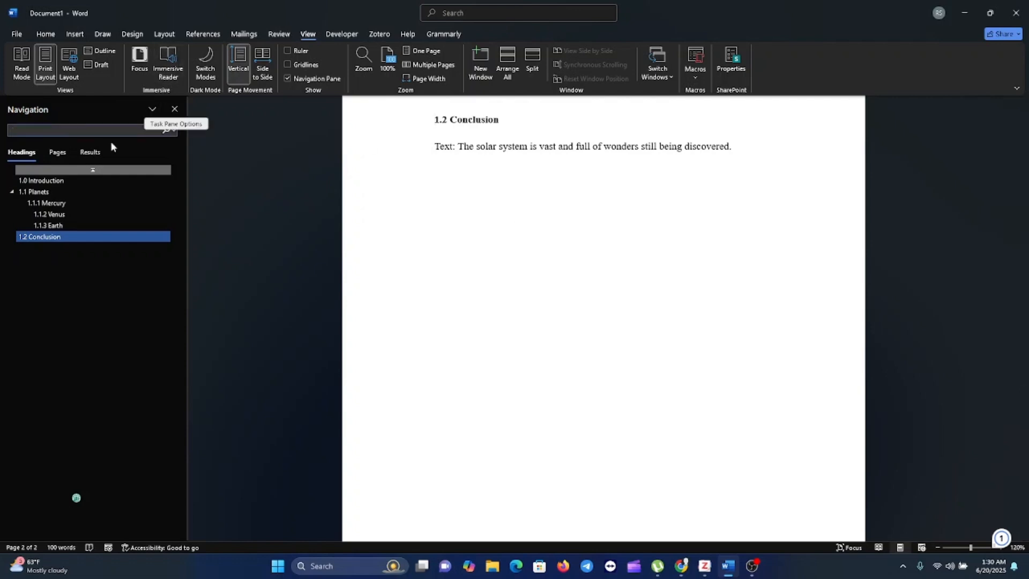
# Look at the page thumbnails and the search results view of the navigation, and return to the heading outline.
pyautogui.click(57, 154)
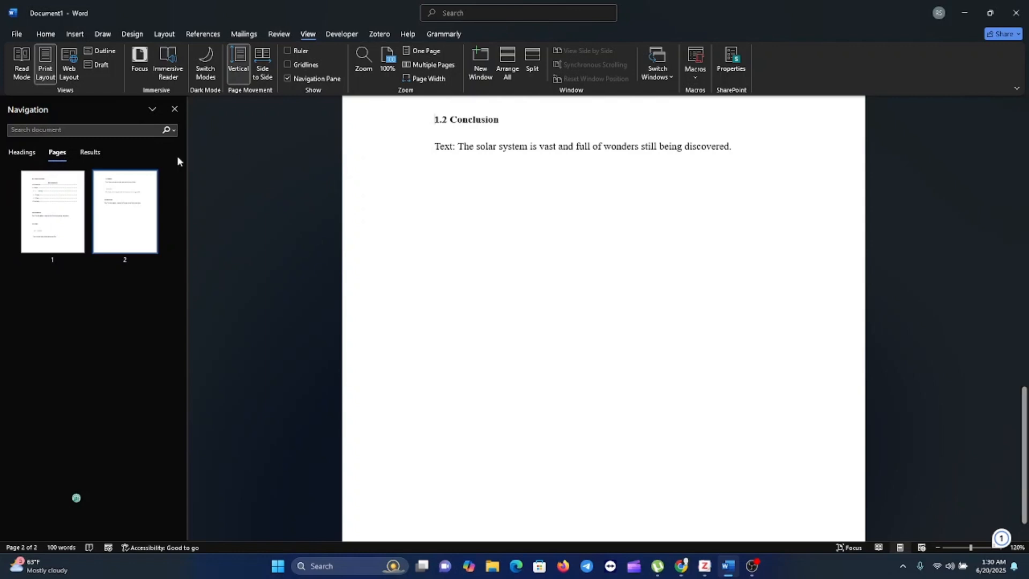
pyautogui.click(91, 152)
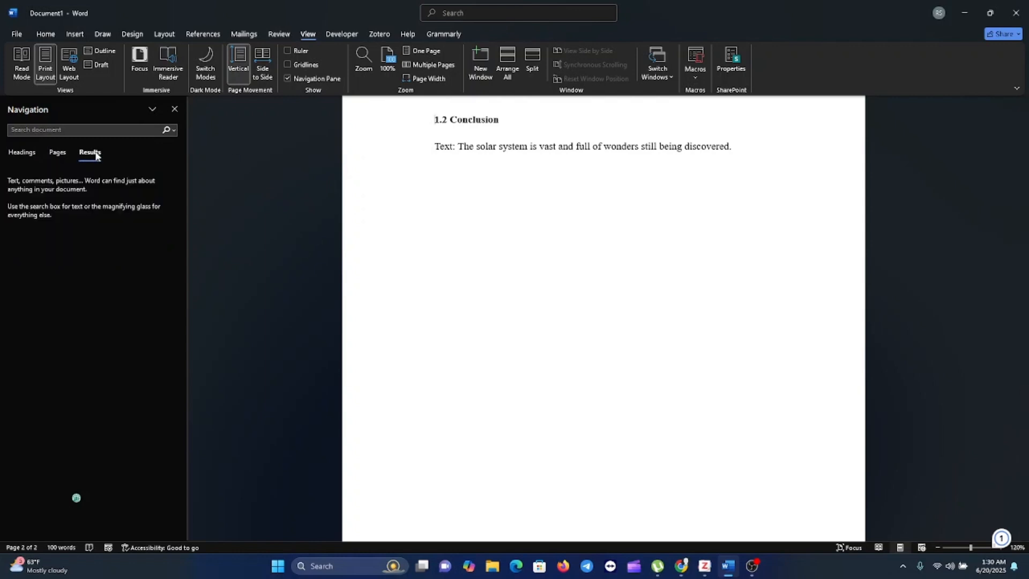
pyautogui.click(22, 152)
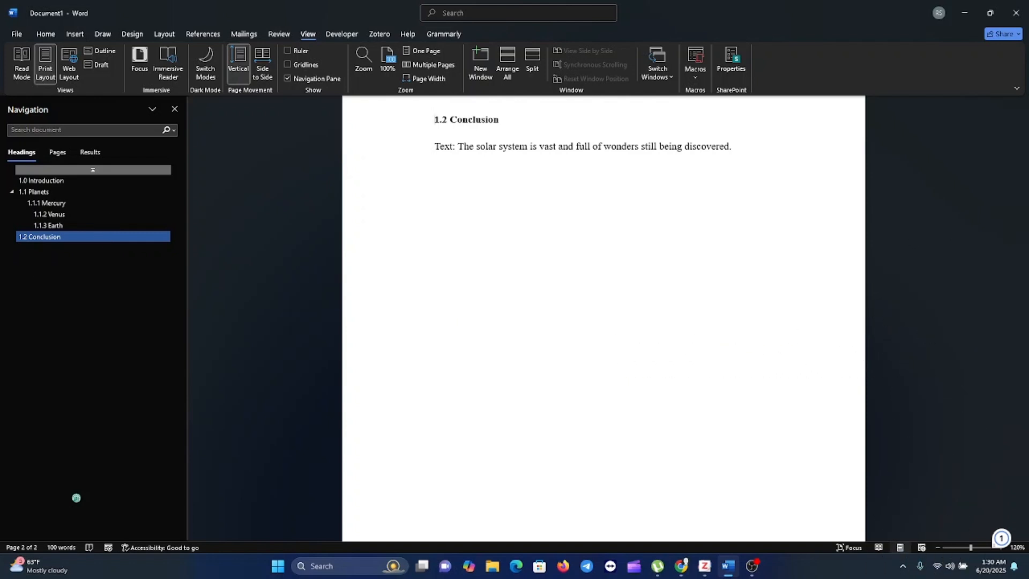
pyautogui.hotkey('alt', 'Tab')
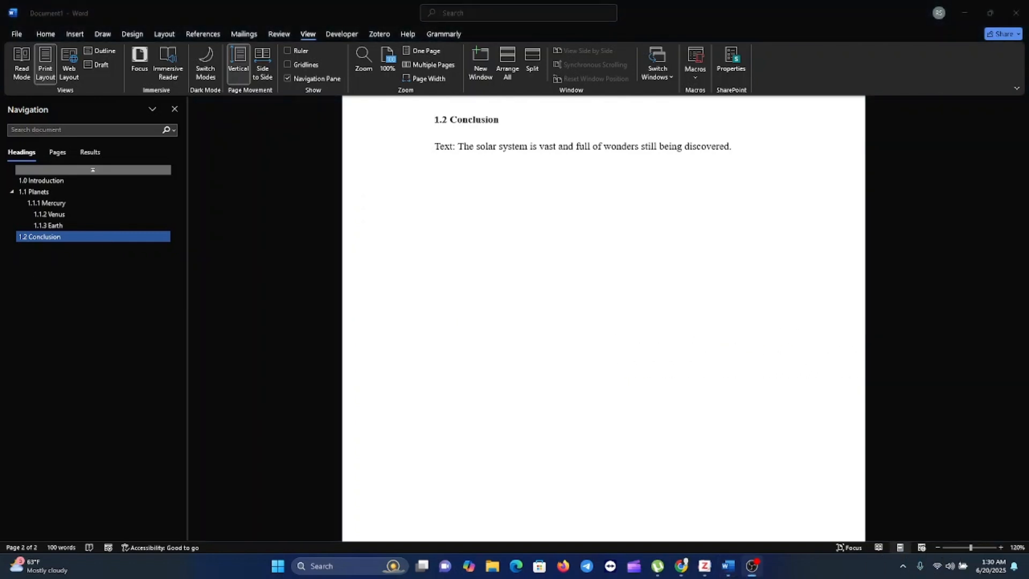